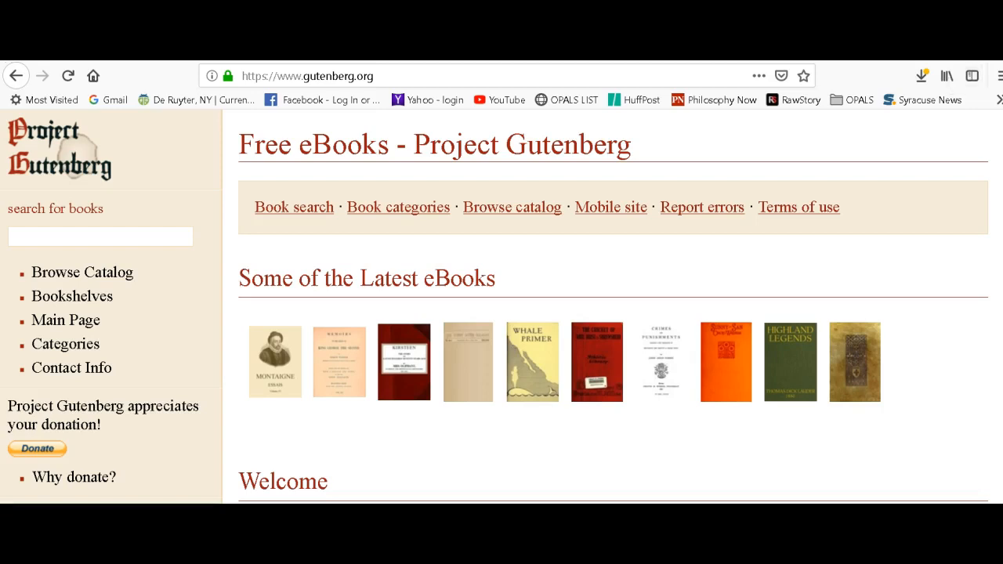
- Show the page full screen and search the Project Gutenberg books for "philosophy"
{"action": "key", "text": "F11"}
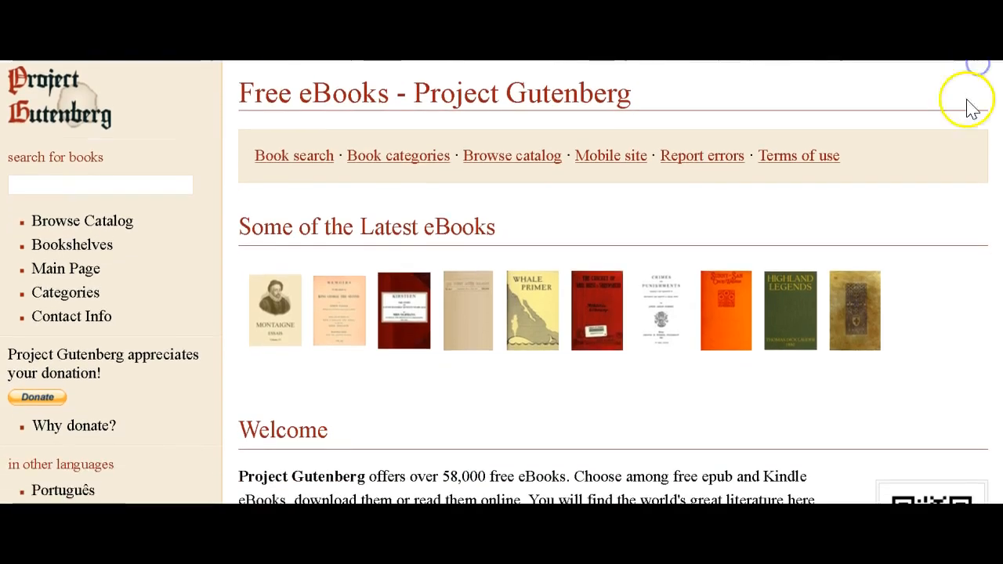
{"action": "left_click", "coordinate": [37, 182]}
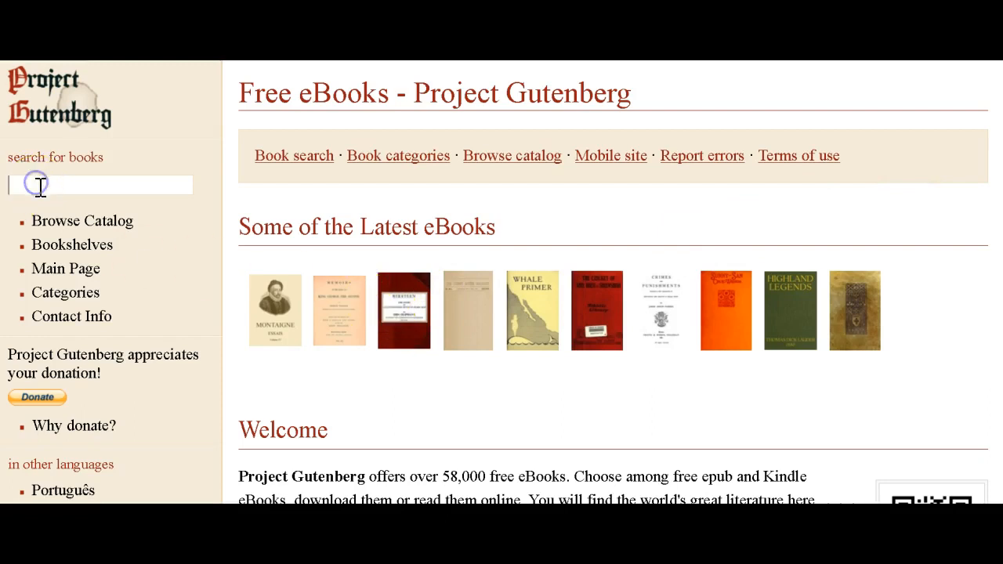
{"action": "type", "text": "philosp[ph"}
{"action": "key", "text": "BackSpace"}
{"action": "key", "text": "BackSpace"}
{"action": "key", "text": "BackSpace"}
{"action": "key", "text": "BackSpace"}
{"action": "type", "text": "ophy"}
{"action": "key", "text": "Return"}
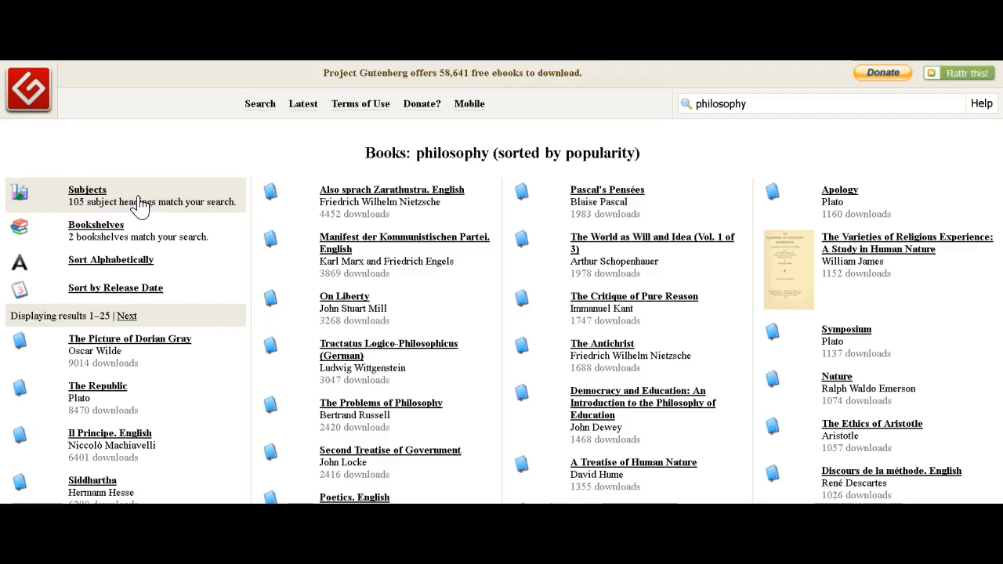
- Open The Critique of Pure Reason from the search results and choose to save its EPUB (with images) file
{"action": "scroll", "coordinate": [368, 125], "scroll_direction": "down", "scroll_amount": 1}
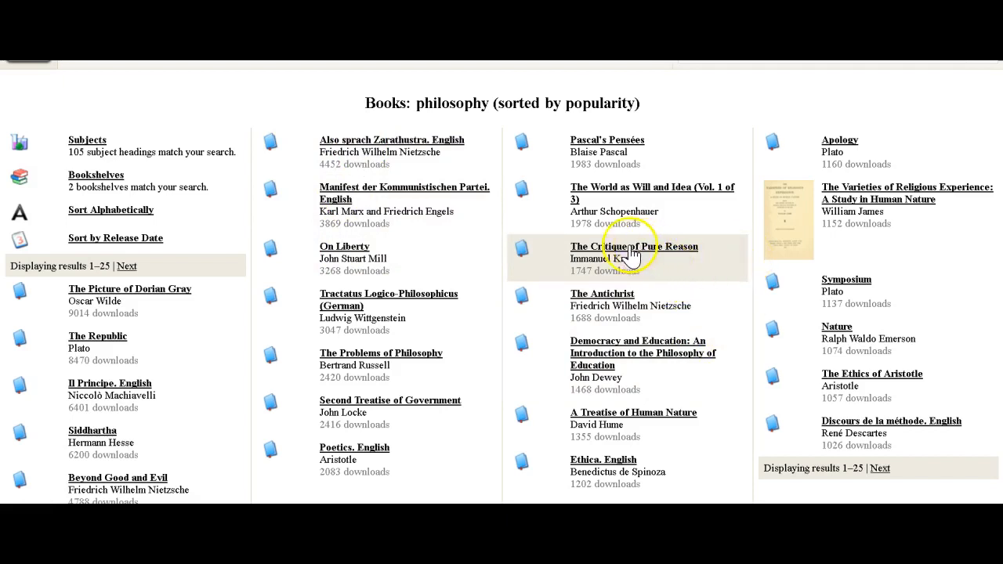
{"action": "left_click", "coordinate": [598, 249]}
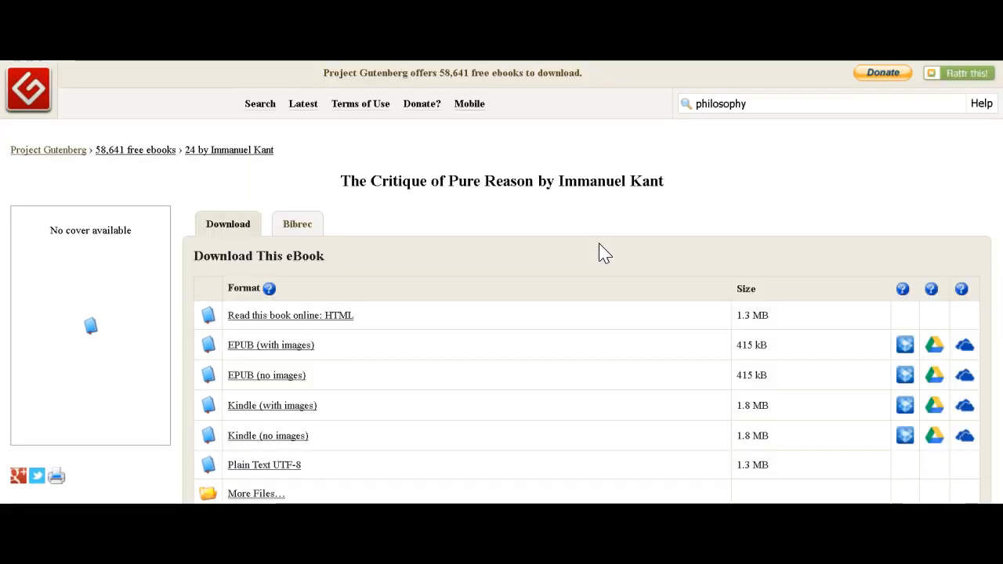
{"action": "scroll", "coordinate": [600, 249], "scroll_direction": "down", "scroll_amount": 1}
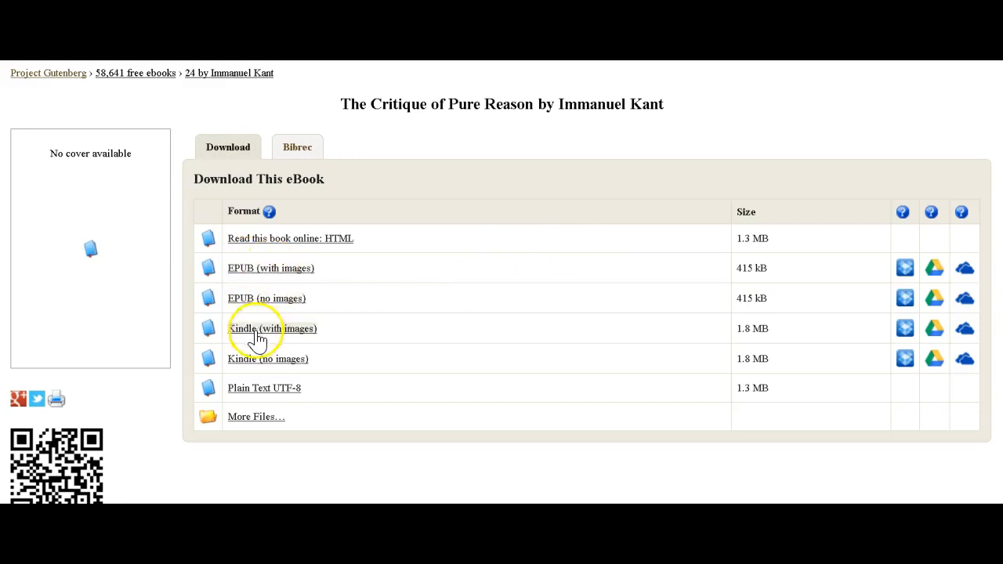
{"action": "left_click", "coordinate": [251, 278]}
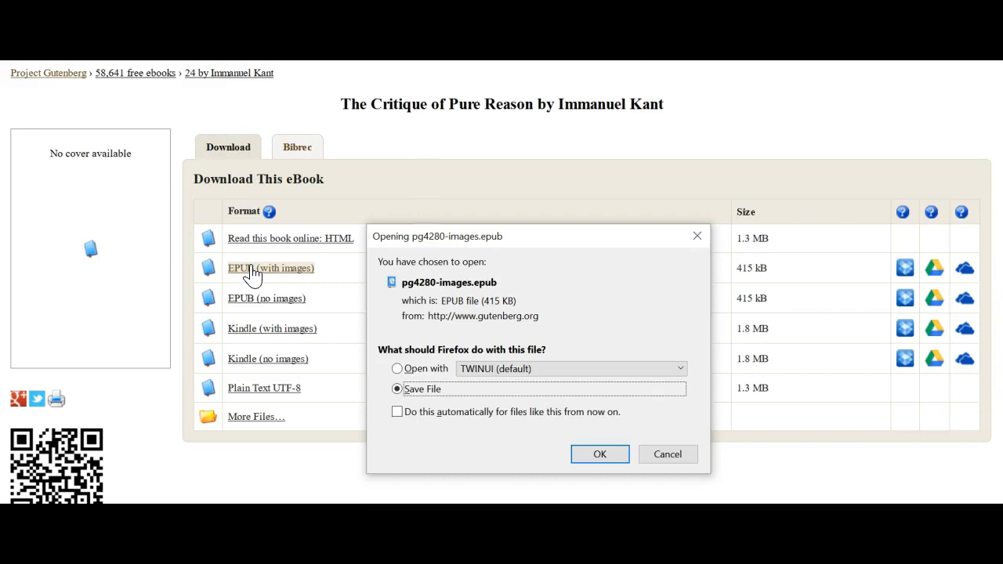
{"action": "left_click", "coordinate": [614, 454]}
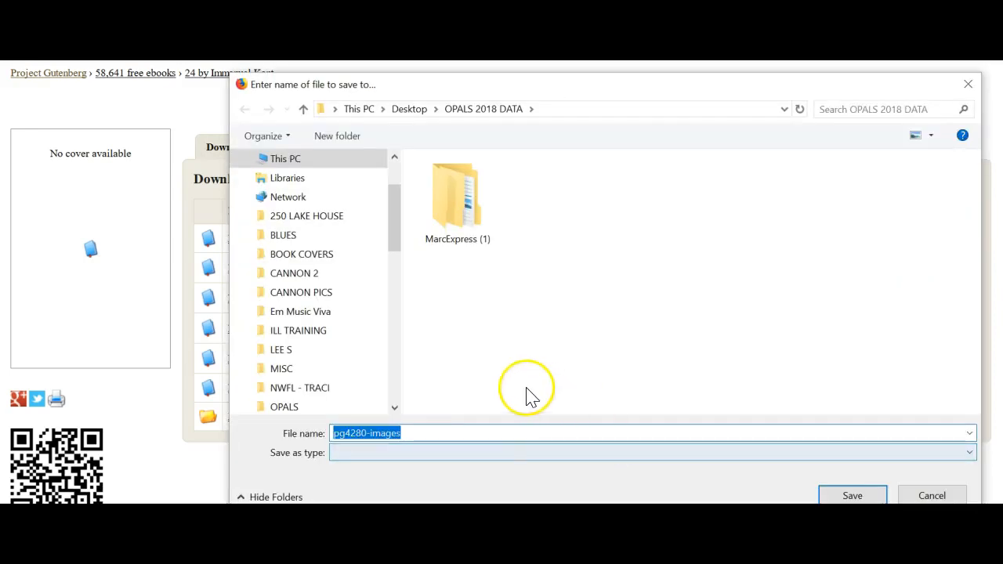
- Save the download in the OPALS 2018 DATA folder under the file name Kant Critique
{"action": "left_click_drag", "start_coordinate": [391, 237], "coordinate": [394, 353]}
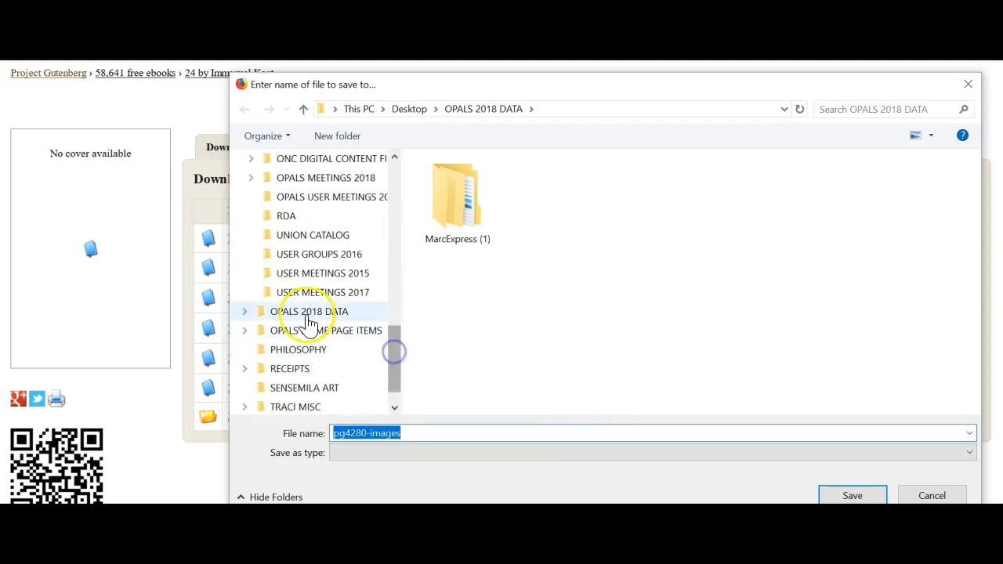
{"action": "left_click", "coordinate": [307, 312]}
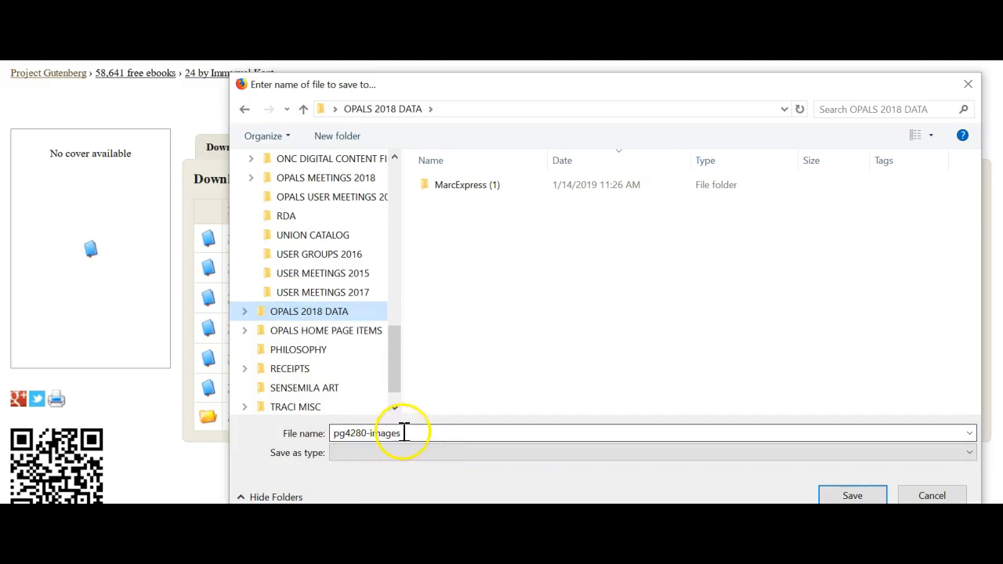
{"action": "left_click_drag", "start_coordinate": [403, 434], "coordinate": [318, 439]}
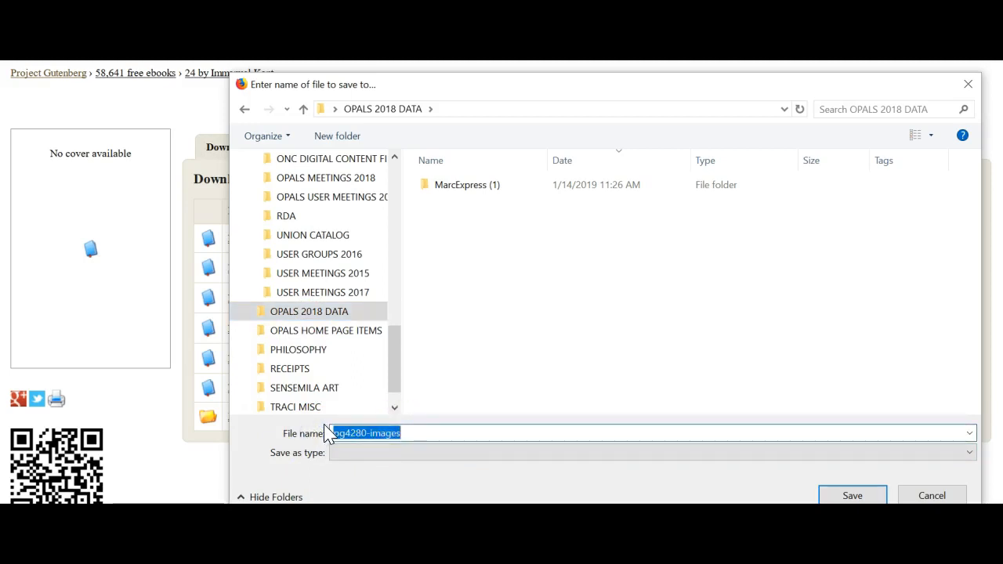
{"action": "type", "text": "Kant Crit"}
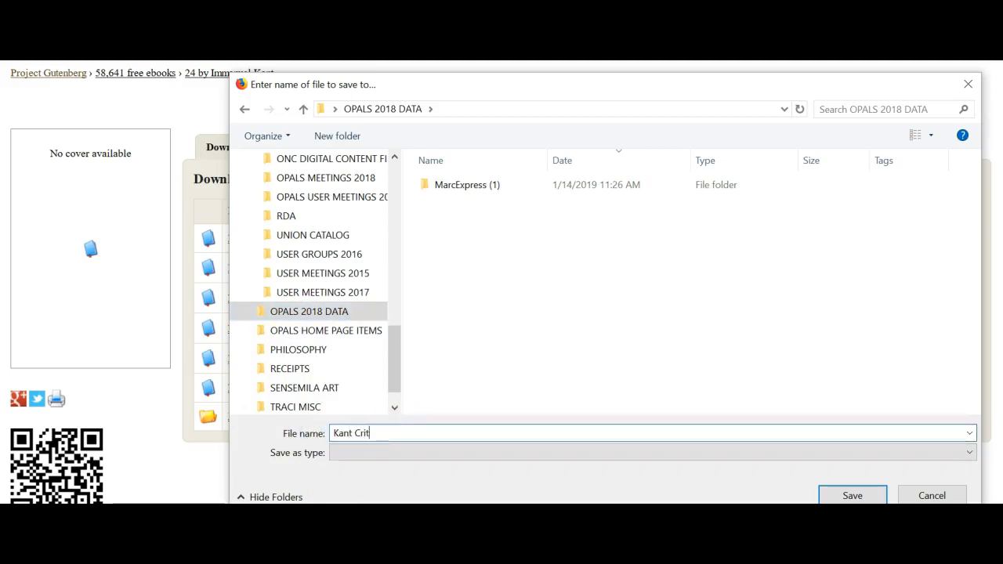
{"action": "type", "text": "ique"}
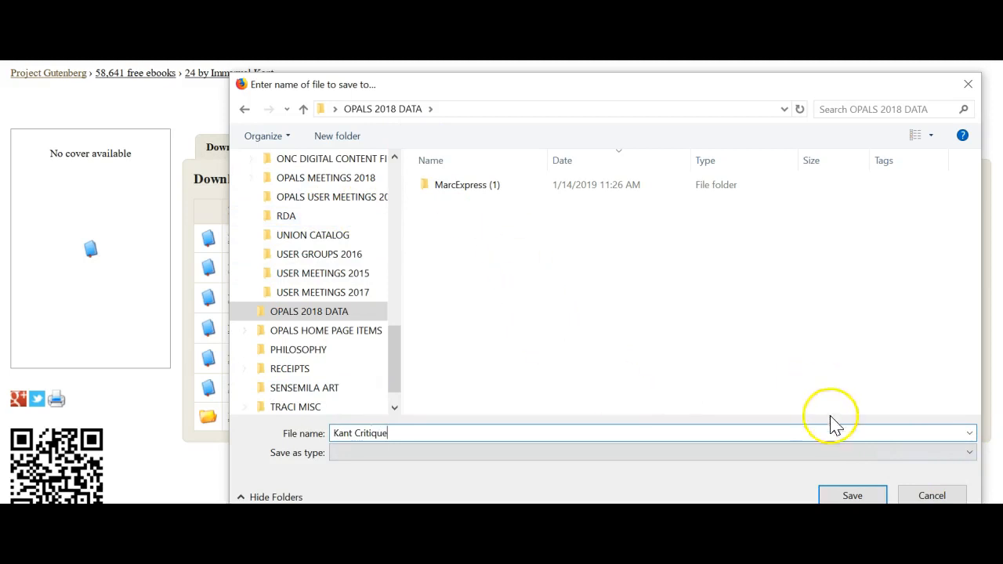
{"action": "left_click", "coordinate": [854, 497]}
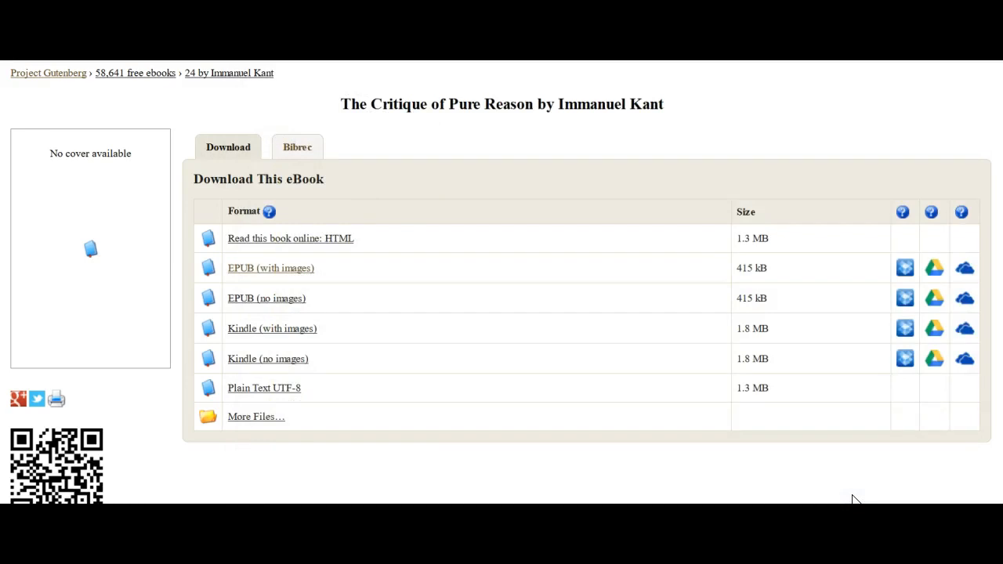
{"action": "scroll", "coordinate": [827, 461], "scroll_direction": "up", "scroll_amount": 2}
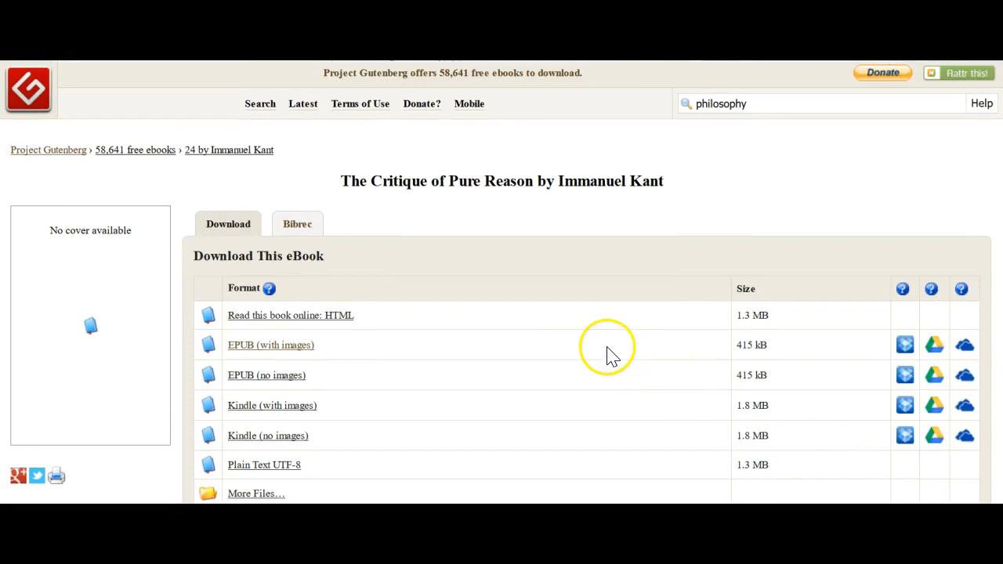
{"action": "scroll", "coordinate": [587, 364], "scroll_direction": "down", "scroll_amount": 2}
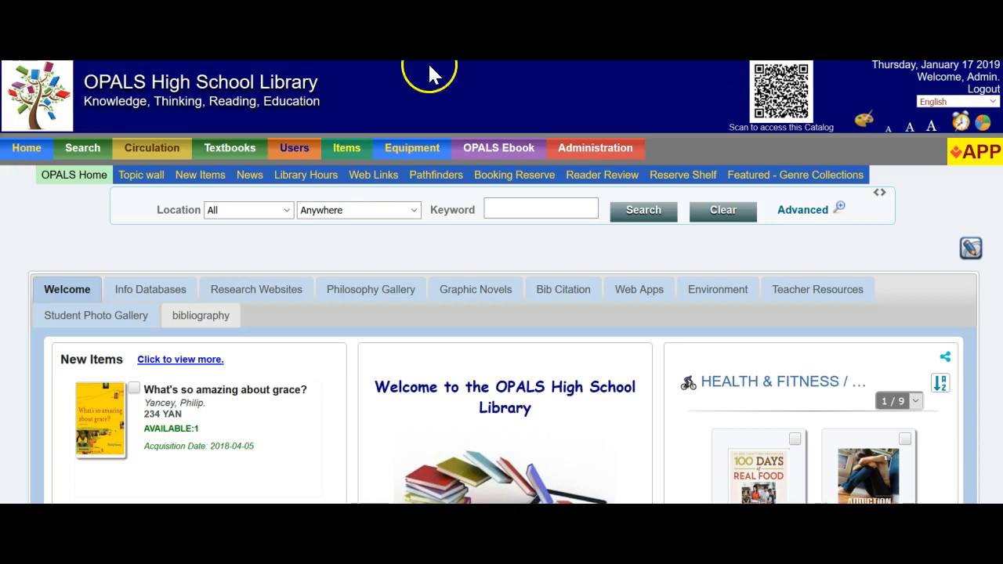
- Switch to the OPALS High School Library site and upload Kant Critique.epub from the OPALS 2018 DATA folder as an ebook
{"action": "mouse_move", "coordinate": [499, 144]}
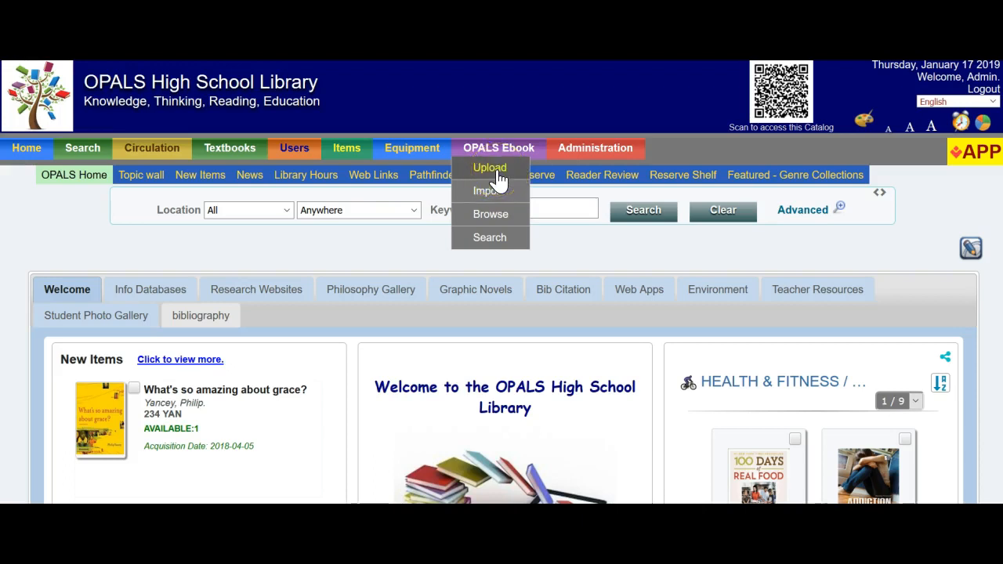
{"action": "left_click", "coordinate": [487, 167]}
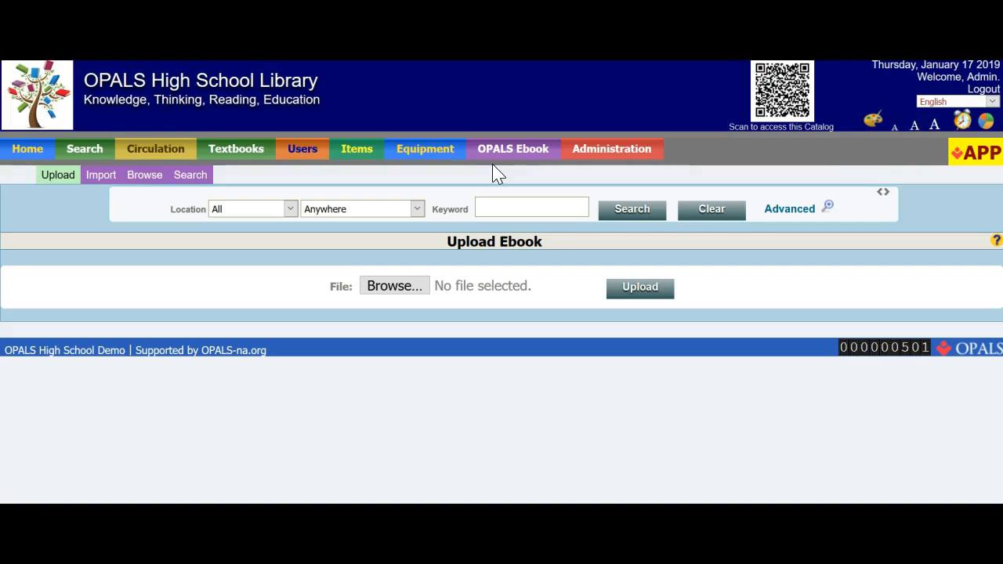
{"action": "left_click", "coordinate": [402, 292]}
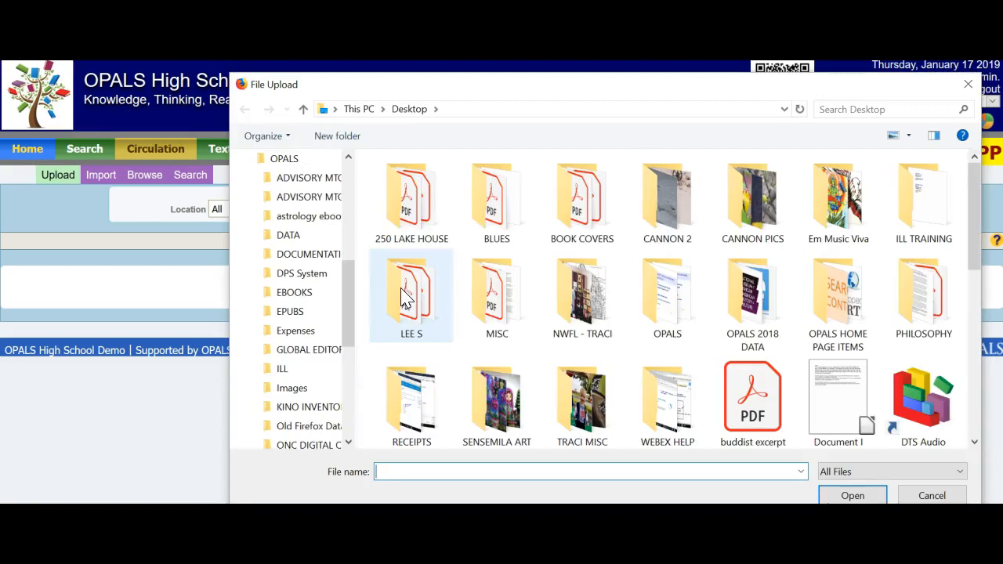
{"action": "left_click", "coordinate": [760, 292]}
{"action": "double_click", "coordinate": [761, 292]}
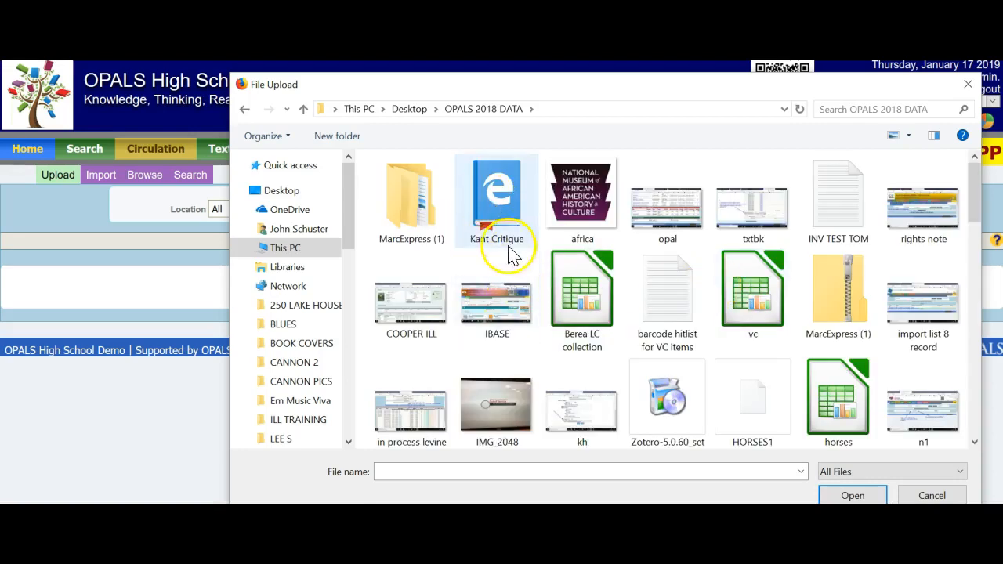
{"action": "double_click", "coordinate": [499, 200]}
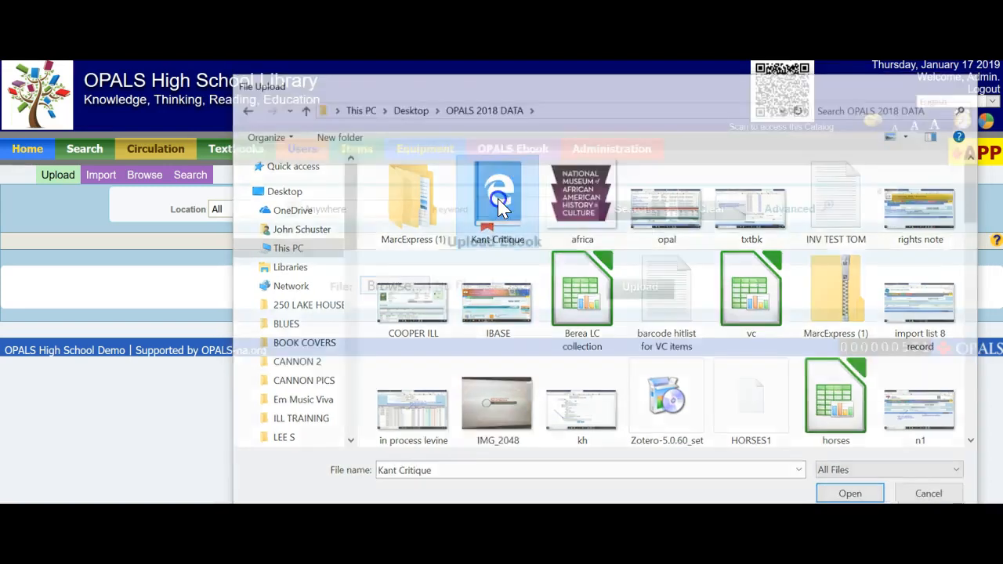
{"action": "left_click", "coordinate": [641, 288]}
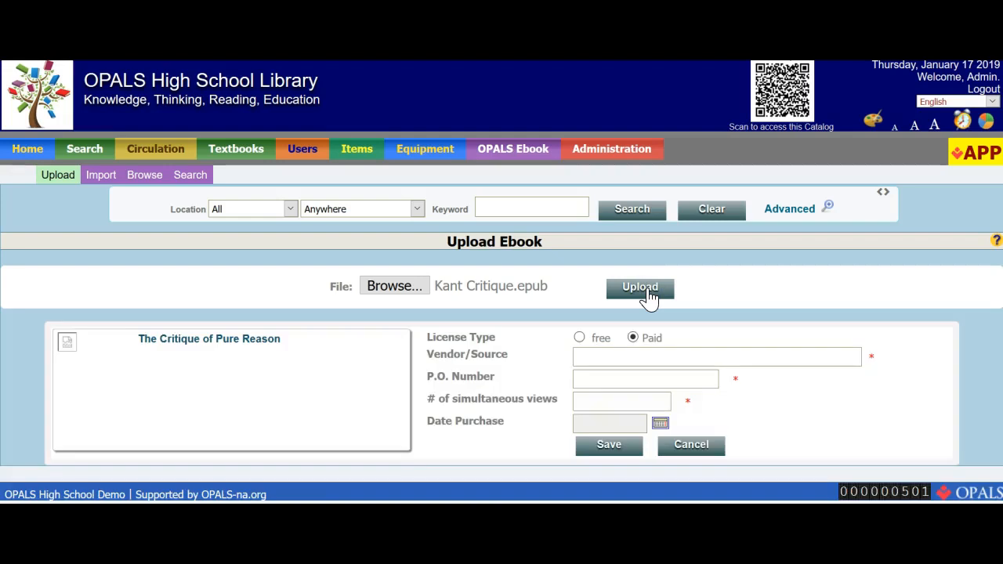
- Set the ebook's license type to free, enter PG as its vendor/source, and save the license details
{"action": "left_click", "coordinate": [579, 337]}
{"action": "left_click", "coordinate": [586, 355]}
{"action": "type", "text": "PG"}
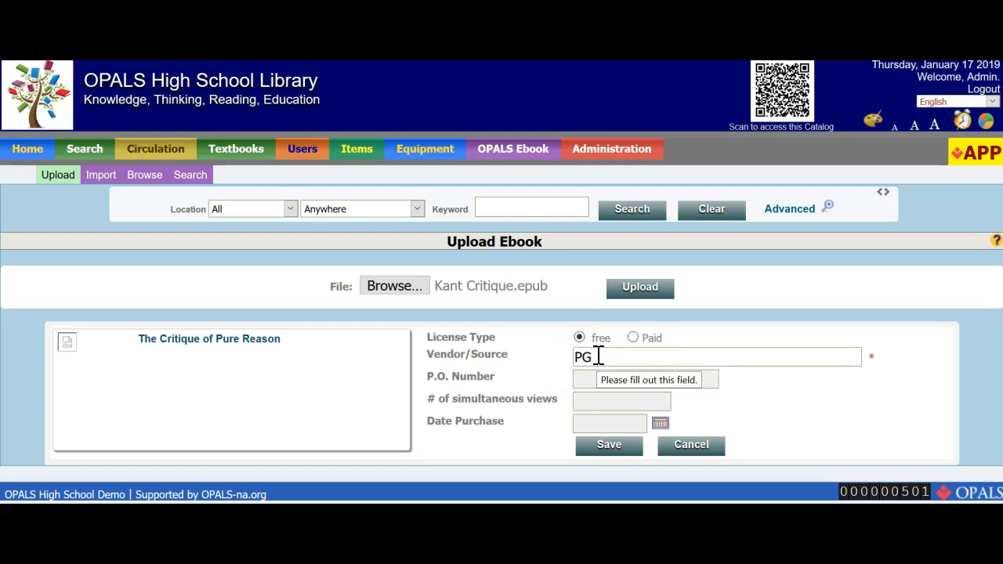
{"action": "left_click_drag", "start_coordinate": [495, 376], "coordinate": [432, 377]}
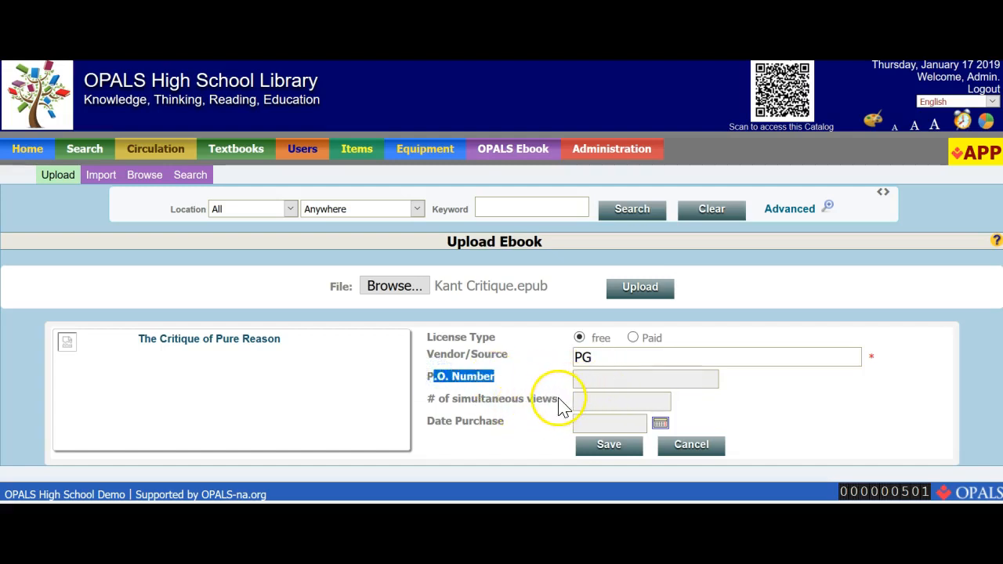
{"action": "left_click_drag", "start_coordinate": [557, 399], "coordinate": [443, 399]}
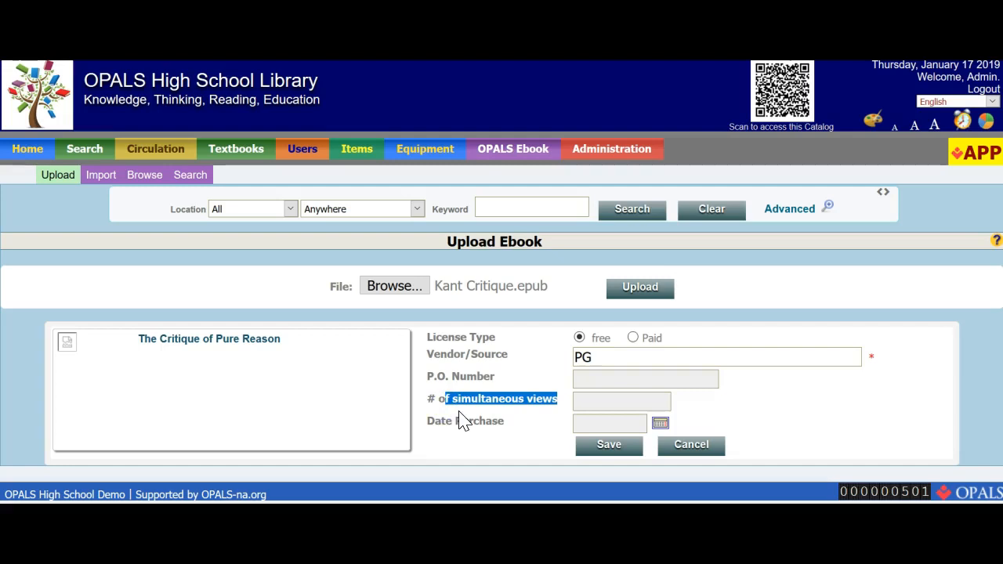
{"action": "left_click", "coordinate": [504, 421]}
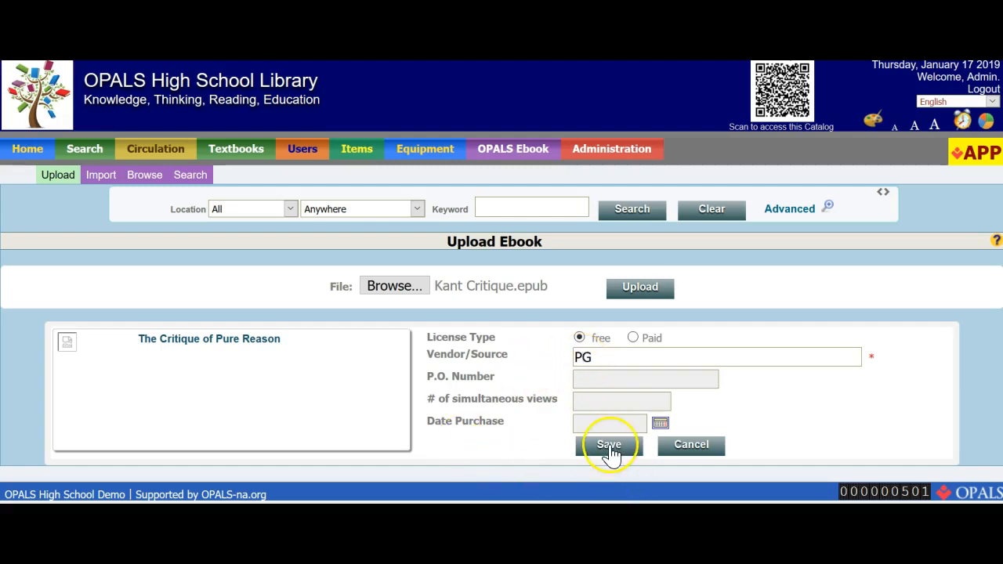
{"action": "left_click", "coordinate": [609, 446]}
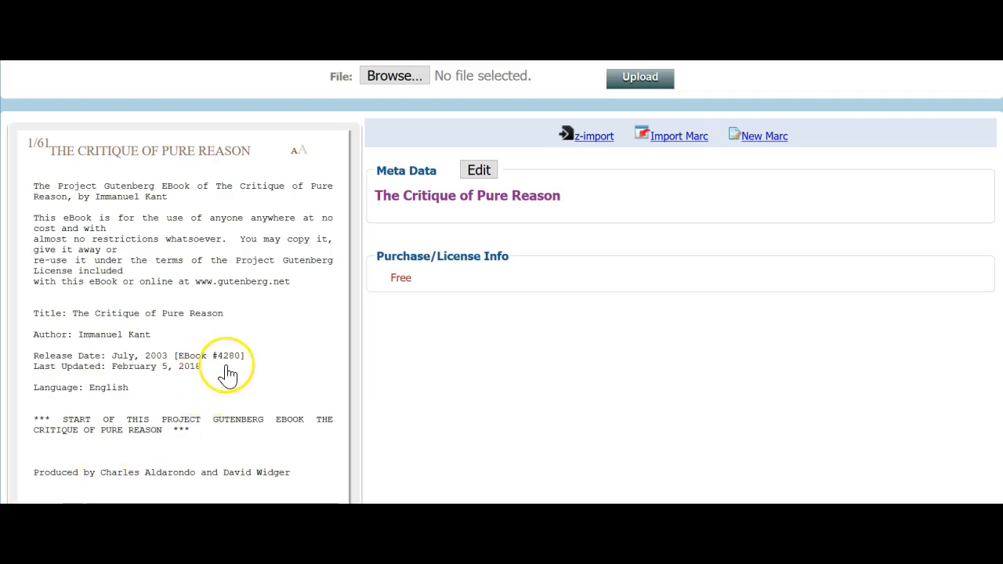
- Examine the uploaded ebook's preview, paging from the opening page through the title page to the contents
{"action": "scroll", "coordinate": [207, 347], "scroll_direction": "down", "scroll_amount": 1}
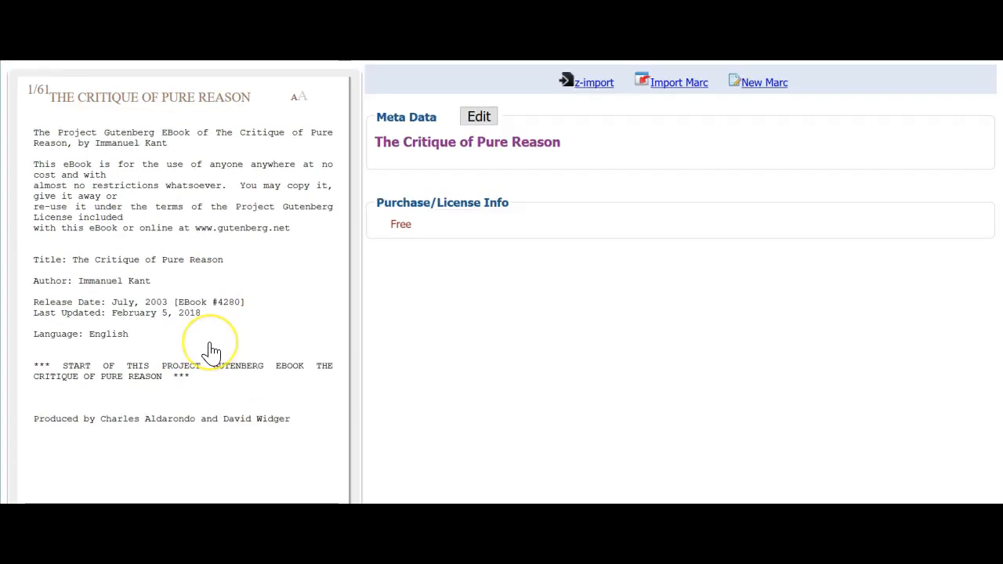
{"action": "scroll", "coordinate": [210, 351], "scroll_direction": "up", "scroll_amount": 1}
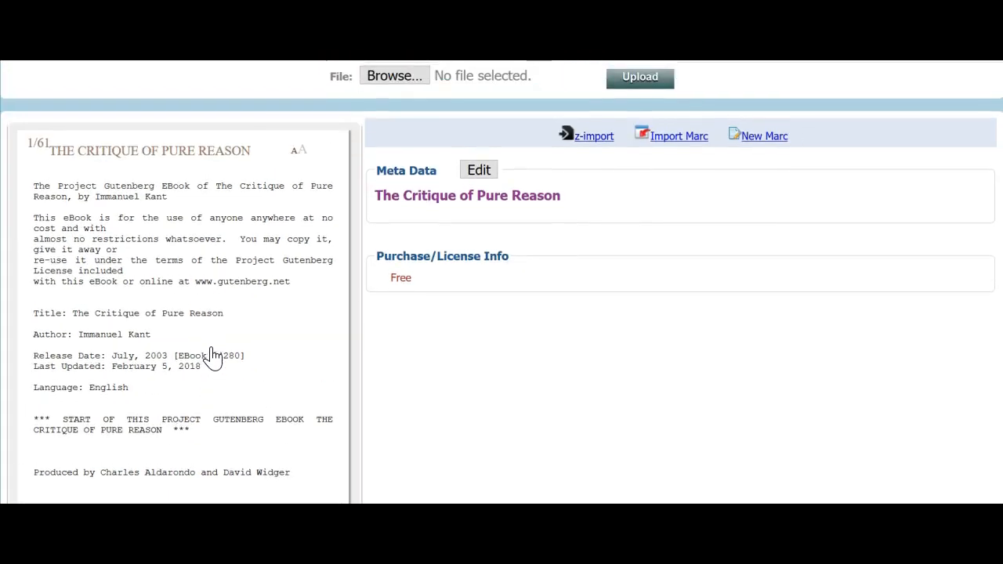
{"action": "scroll", "coordinate": [202, 400], "scroll_direction": "down", "scroll_amount": 1}
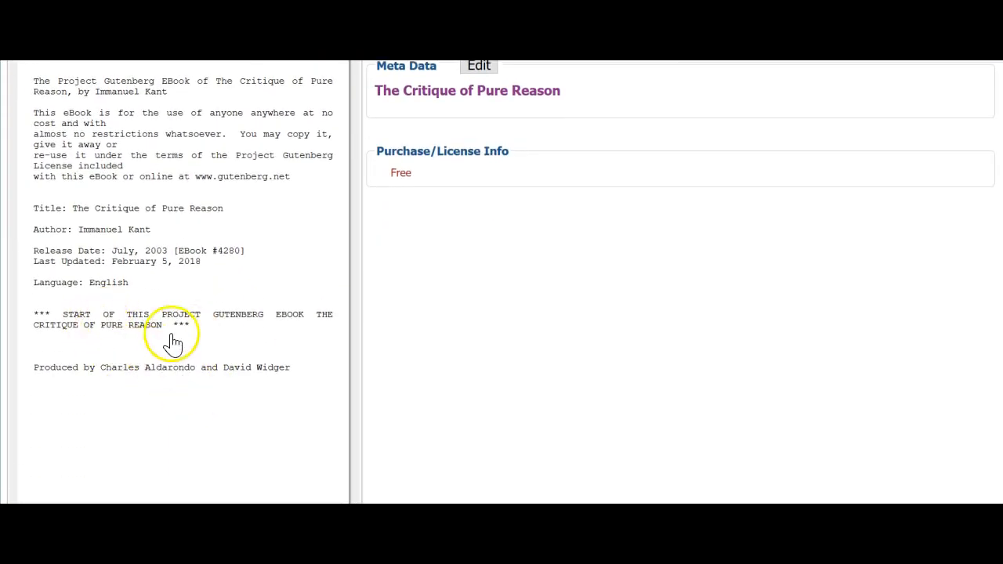
{"action": "scroll", "coordinate": [185, 351], "scroll_direction": "up", "scroll_amount": 1}
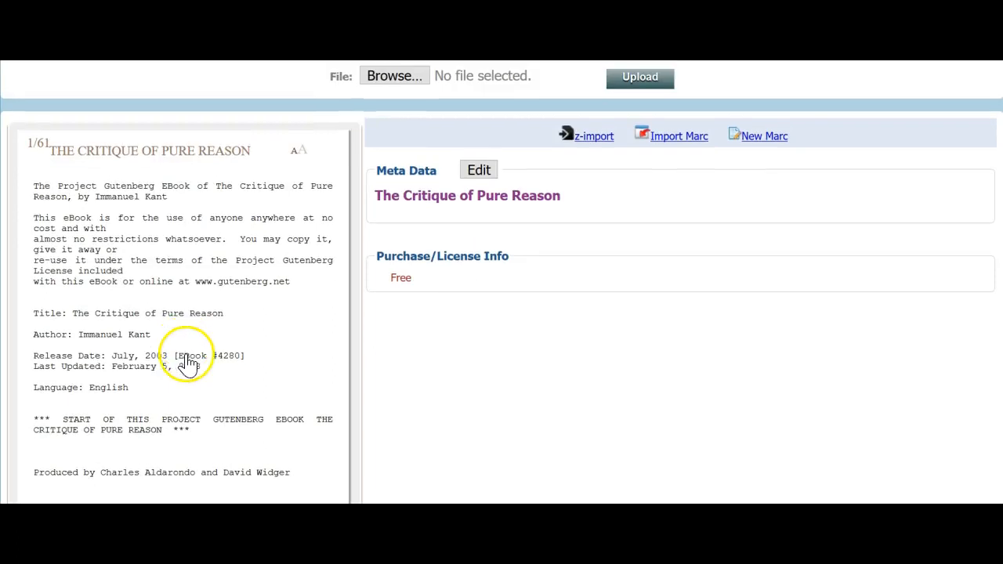
{"action": "left_click", "coordinate": [332, 156]}
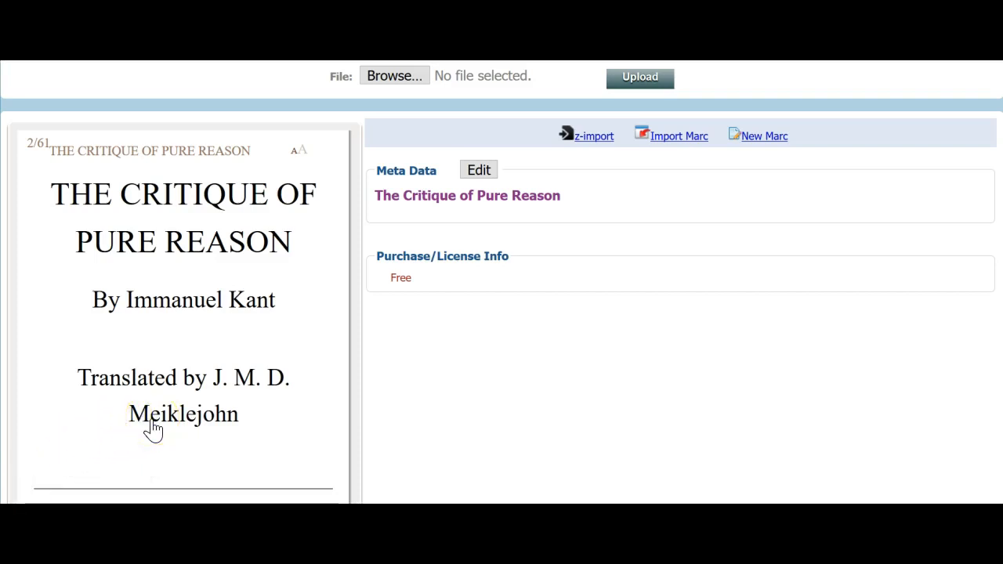
{"action": "left_click", "coordinate": [340, 154]}
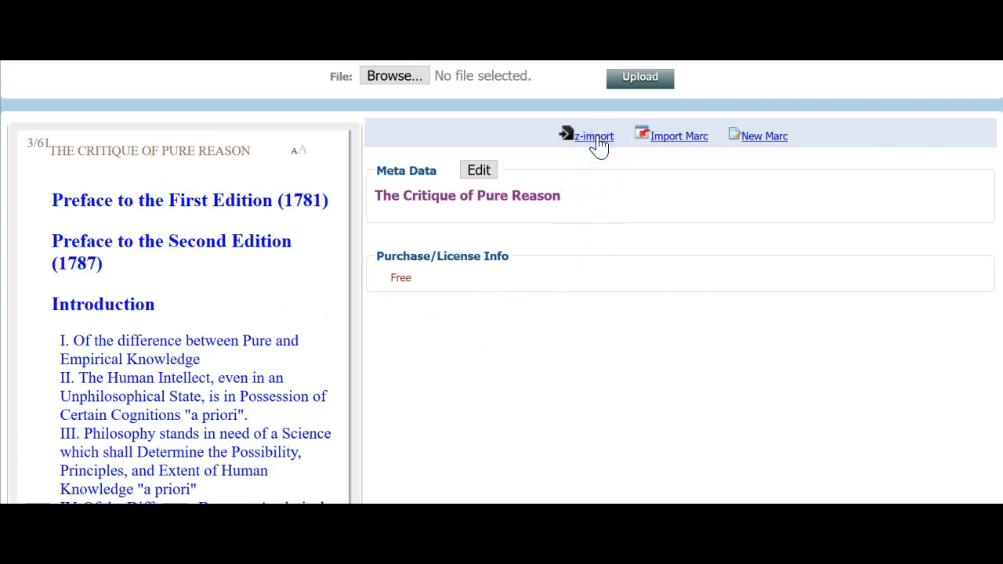
- Search the Library of Congress through Z-Import for kant critique meiklejohn, matching the keywords anywhere
{"action": "left_click", "coordinate": [596, 139]}
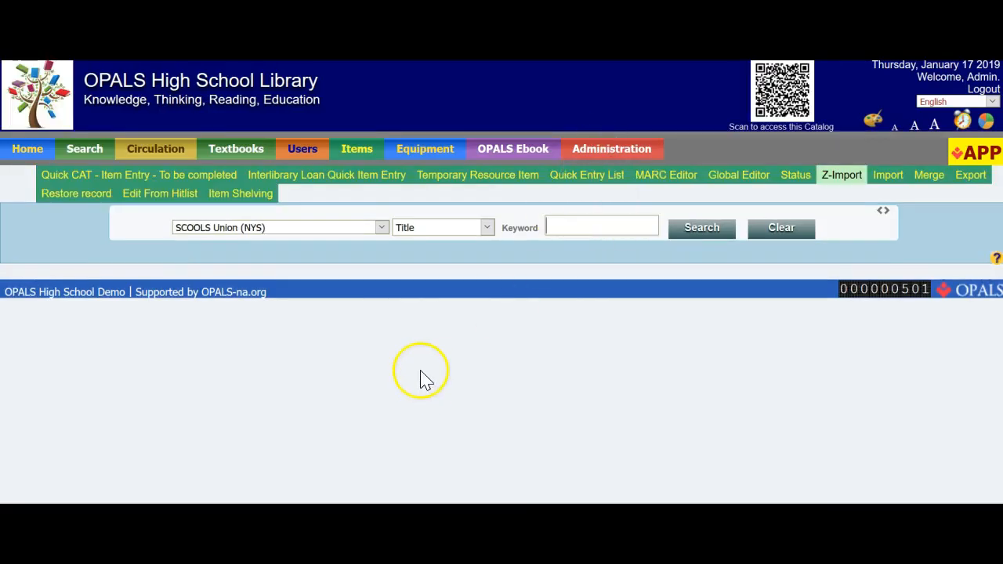
{"action": "left_click", "coordinate": [381, 227]}
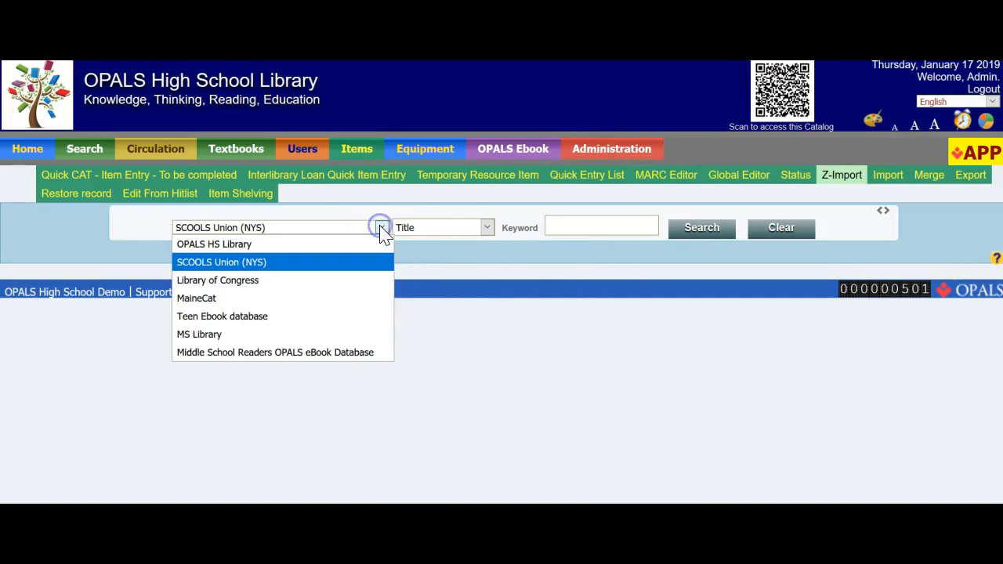
{"action": "left_click", "coordinate": [234, 280]}
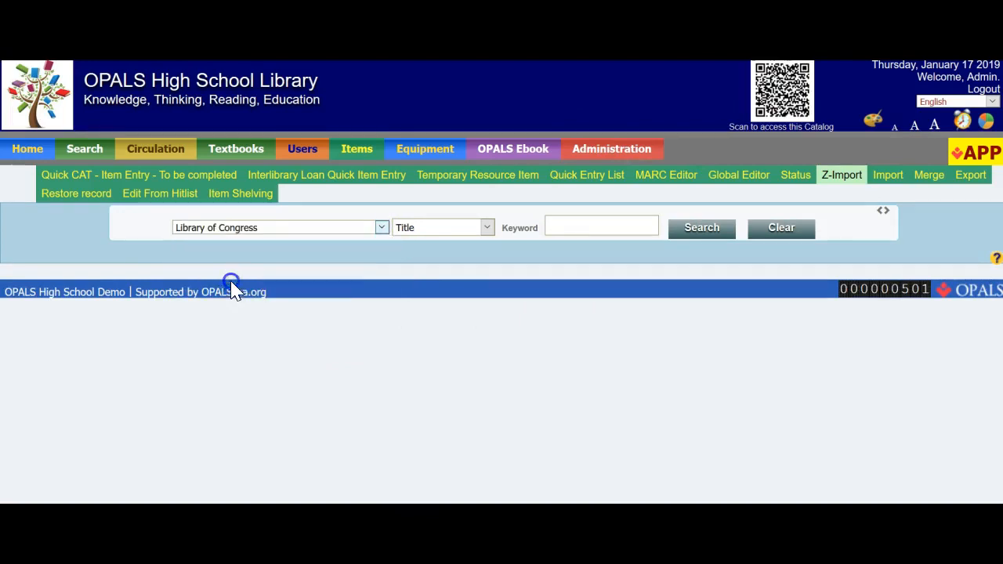
{"action": "left_click", "coordinate": [488, 227]}
{"action": "left_click", "coordinate": [439, 243]}
{"action": "left_click", "coordinate": [561, 226]}
{"action": "type", "text": "kant c"}
{"action": "type", "text": "ritig"}
{"action": "key", "text": "BackSpace"}
{"action": "type", "text": "que"}
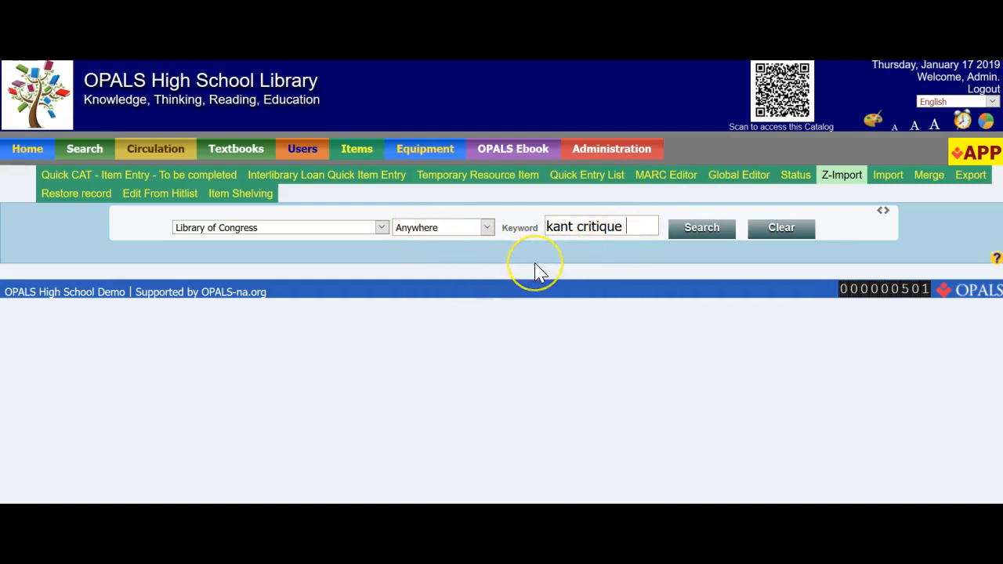
{"action": "type", "text": "meiklejohn"}
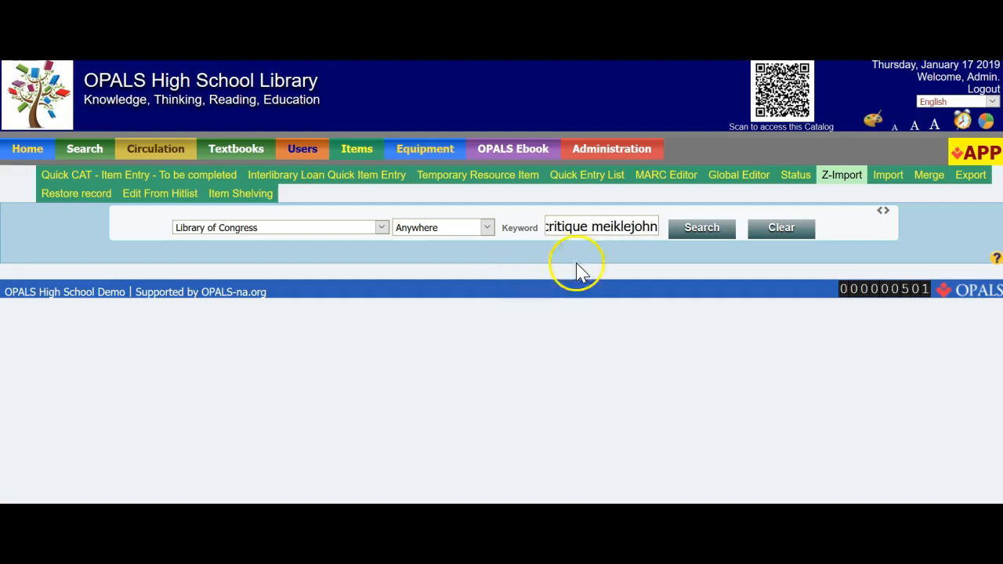
{"action": "left_click", "coordinate": [703, 229]}
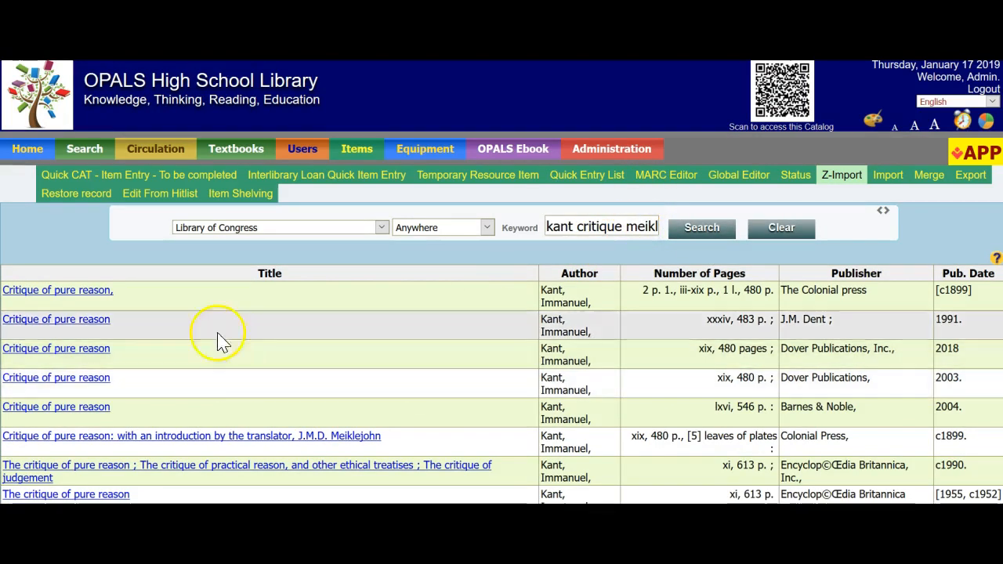
- Import the 2018 Dover Publications, Inc. record for Critique of pure reason into the MARC editor
{"action": "scroll", "coordinate": [124, 290], "scroll_direction": "down", "scroll_amount": 3}
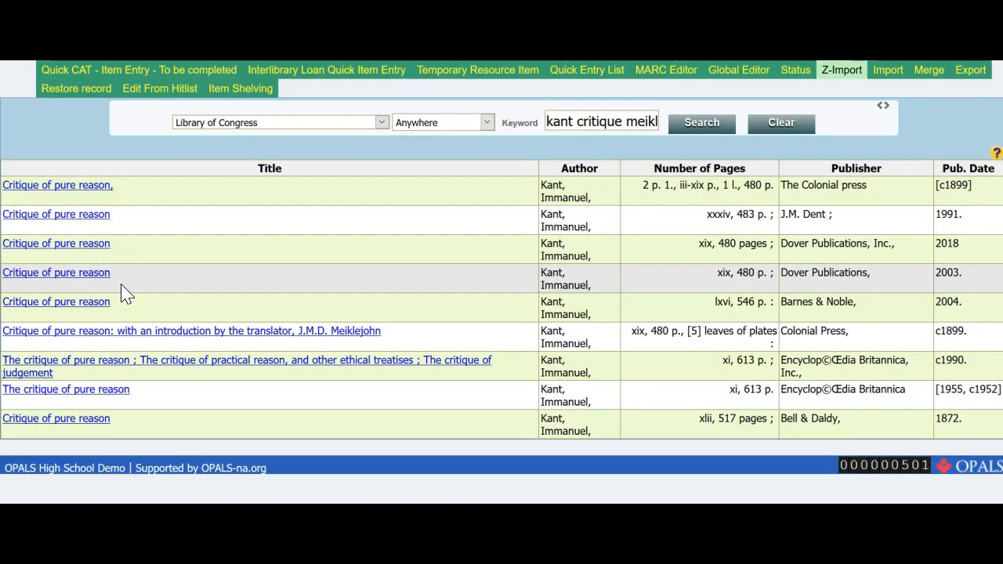
{"action": "left_click", "coordinate": [94, 287]}
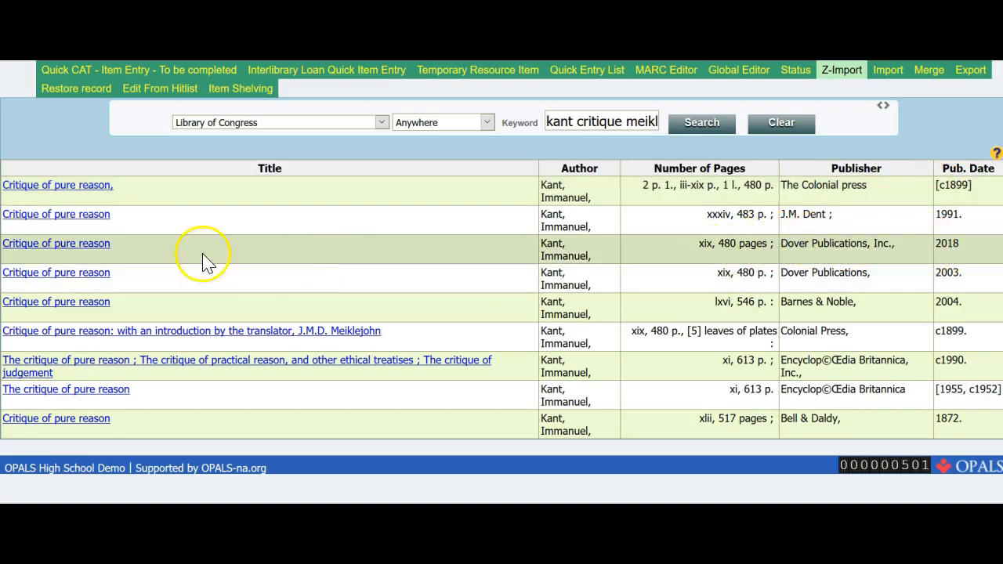
{"action": "left_click", "coordinate": [23, 249]}
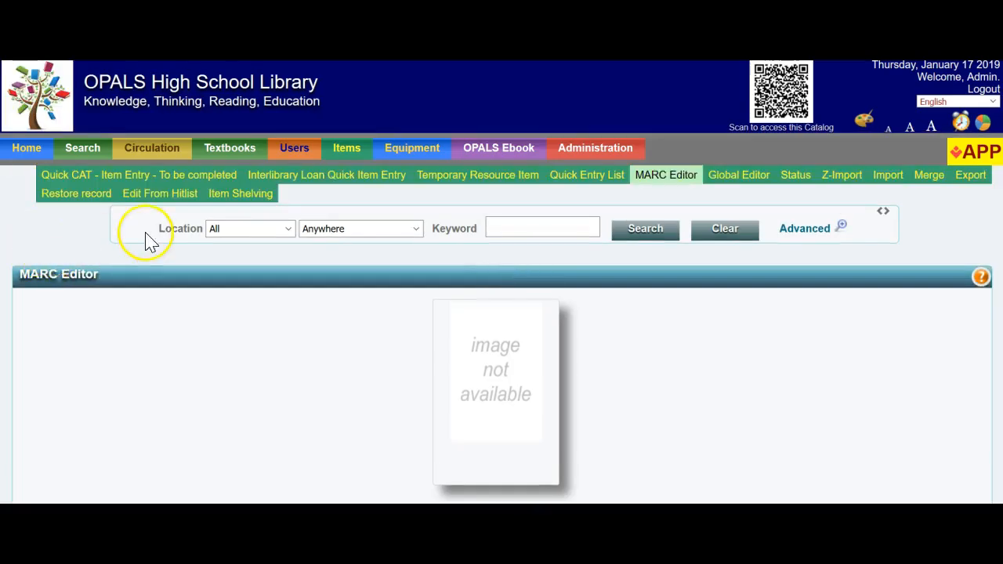
- Examine the imported MARC record from its control fields through the title, publication, note and subject entries
{"action": "scroll", "coordinate": [149, 232], "scroll_direction": "down", "scroll_amount": 3}
{"action": "scroll", "coordinate": [153, 233], "scroll_direction": "down", "scroll_amount": 4}
{"action": "scroll", "coordinate": [153, 232], "scroll_direction": "down", "scroll_amount": 8}
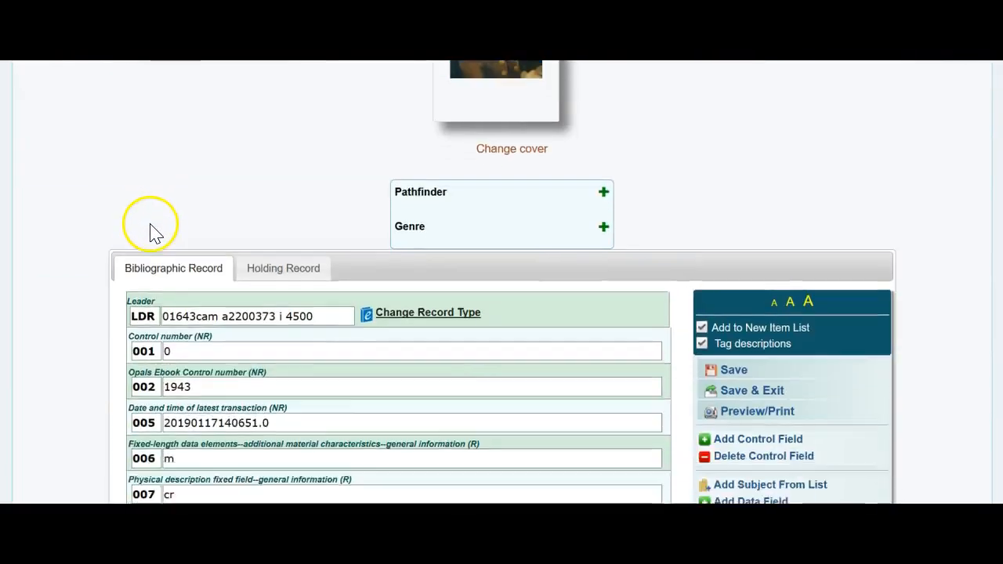
{"action": "scroll", "coordinate": [151, 224], "scroll_direction": "down", "scroll_amount": 10}
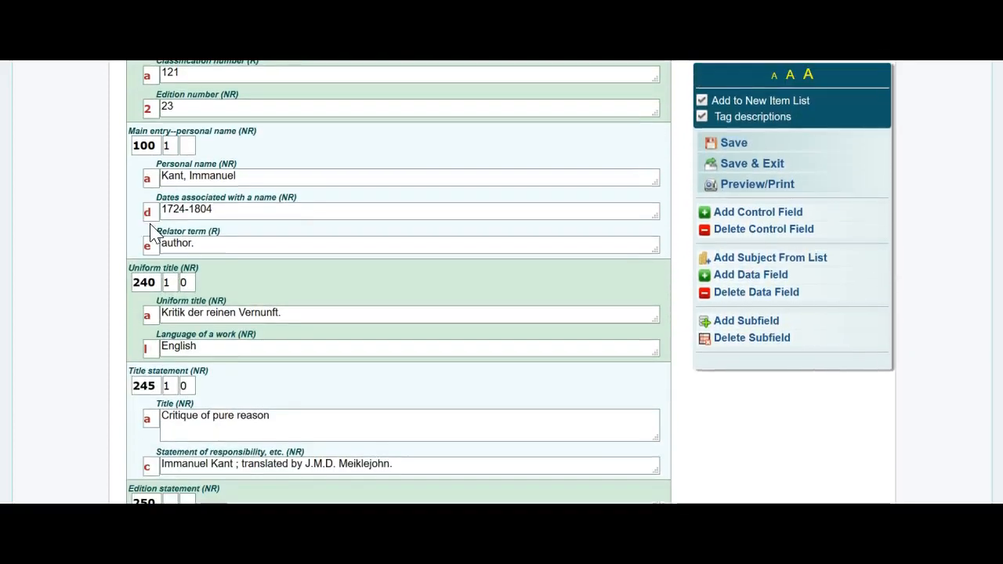
{"action": "scroll", "coordinate": [151, 234], "scroll_direction": "down", "scroll_amount": 3}
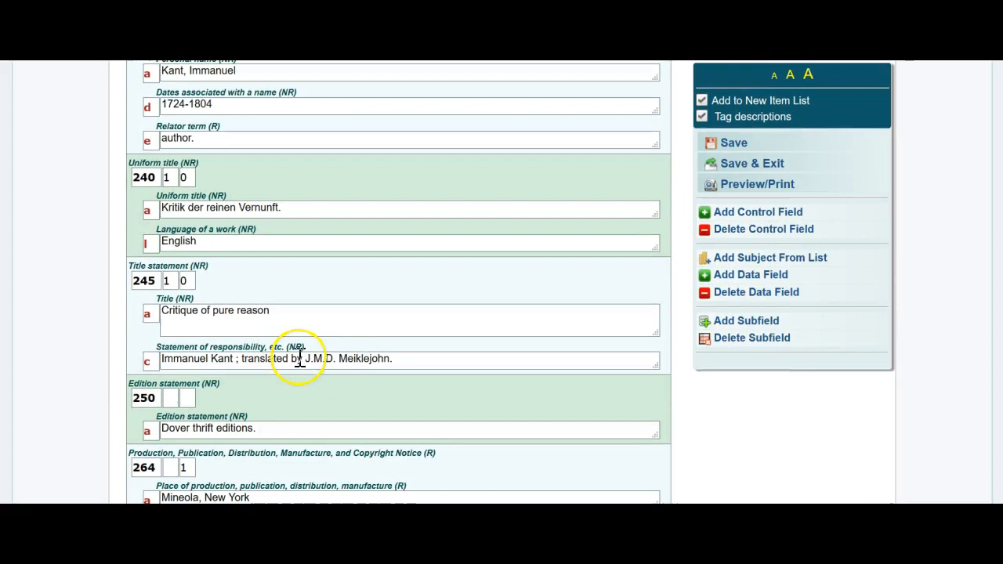
{"action": "scroll", "coordinate": [302, 349], "scroll_direction": "down", "scroll_amount": 3}
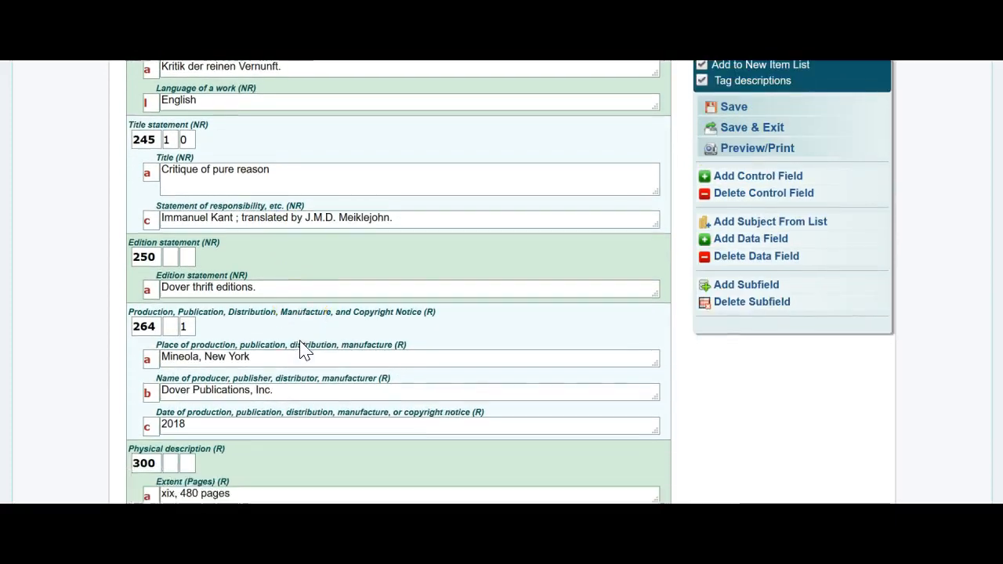
{"action": "scroll", "coordinate": [302, 345], "scroll_direction": "down", "scroll_amount": 14}
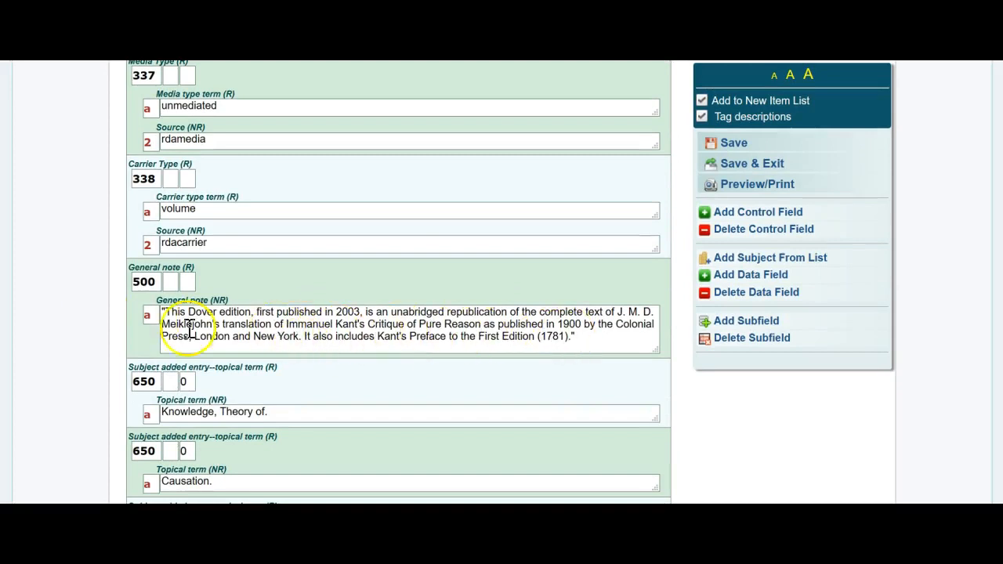
{"action": "scroll", "coordinate": [291, 331], "scroll_direction": "down", "scroll_amount": 2}
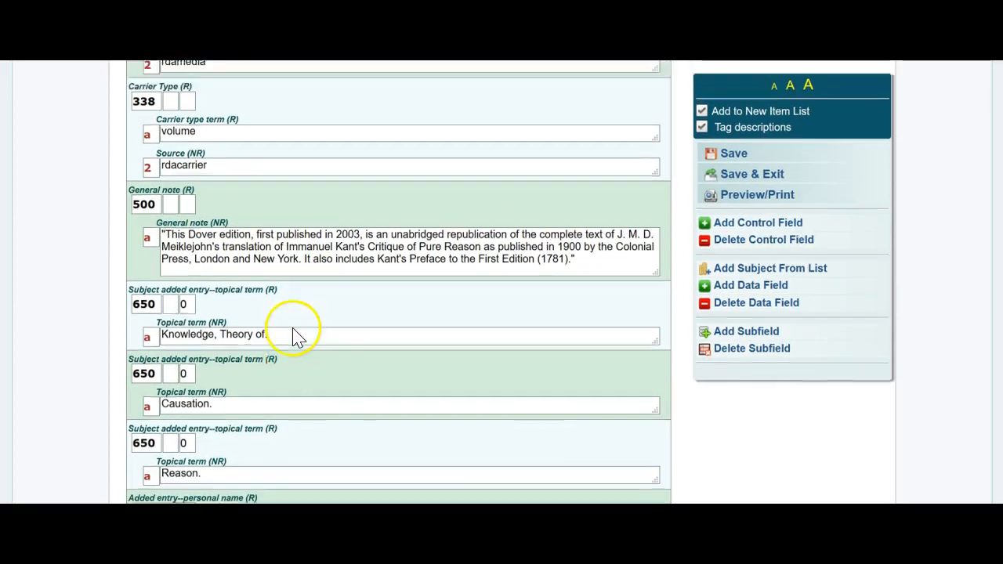
{"action": "scroll", "coordinate": [295, 335], "scroll_direction": "up", "scroll_amount": 15}
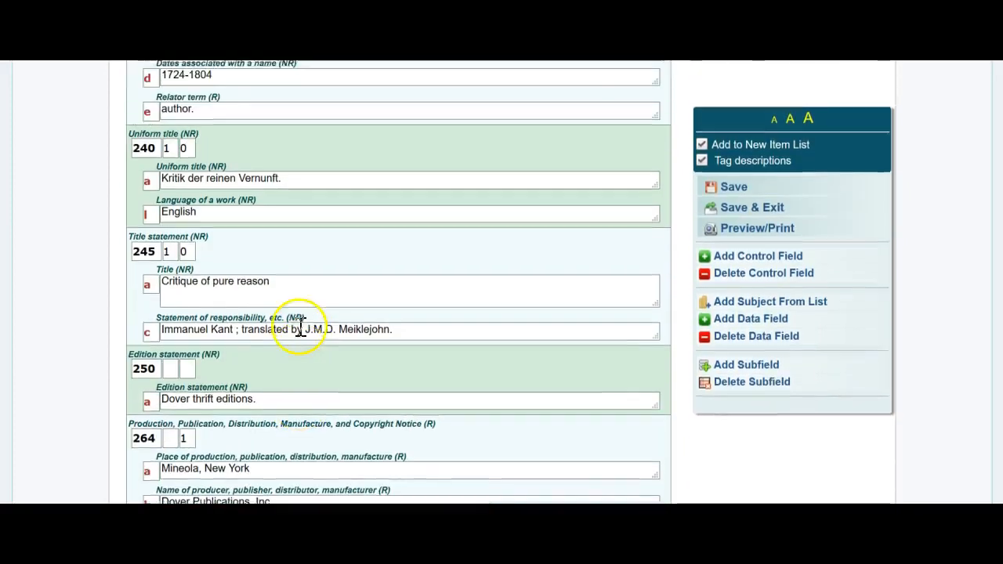
{"action": "scroll", "coordinate": [301, 327], "scroll_direction": "up", "scroll_amount": 9}
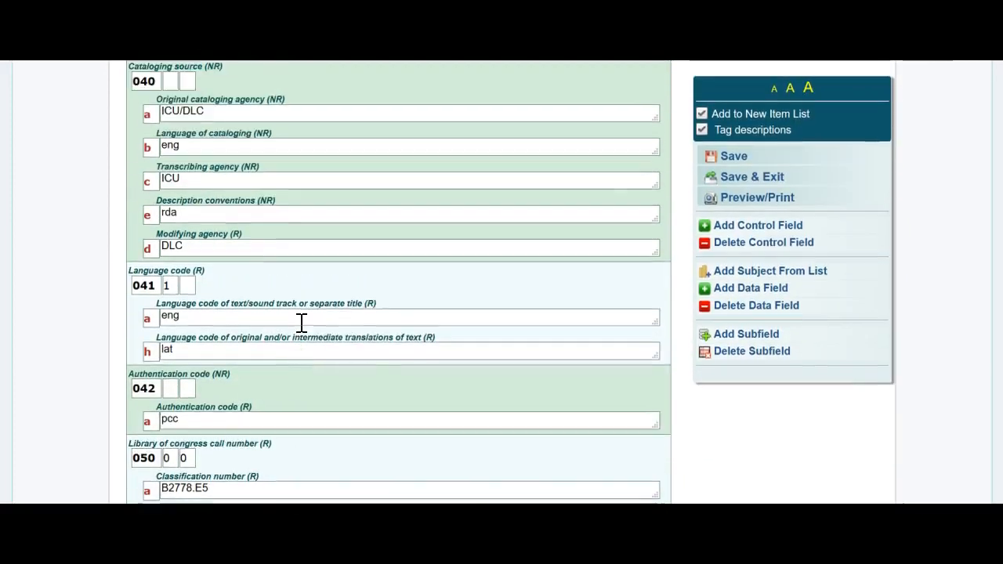
{"action": "scroll", "coordinate": [301, 323], "scroll_direction": "up", "scroll_amount": 4}
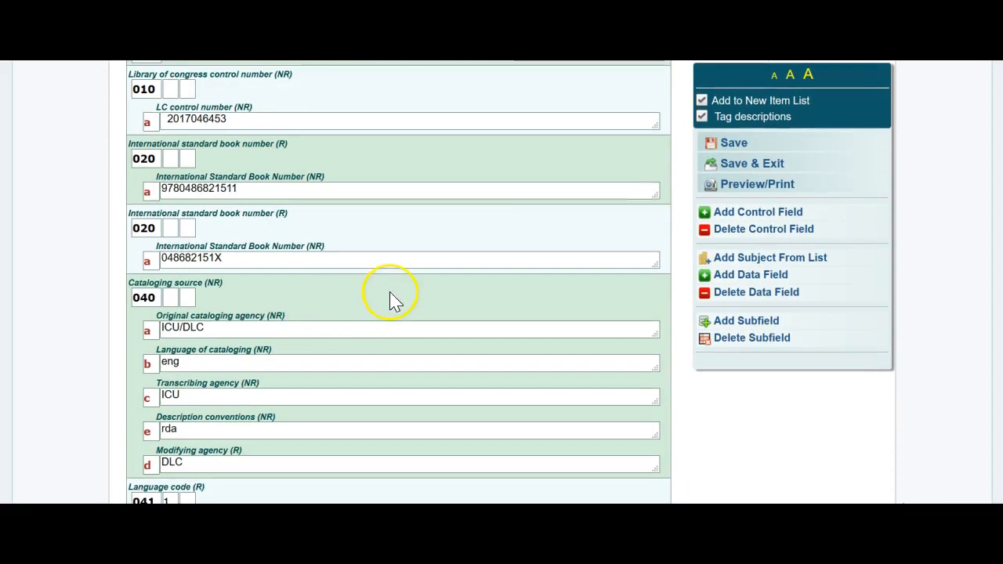
{"action": "scroll", "coordinate": [392, 298], "scroll_direction": "up", "scroll_amount": 3}
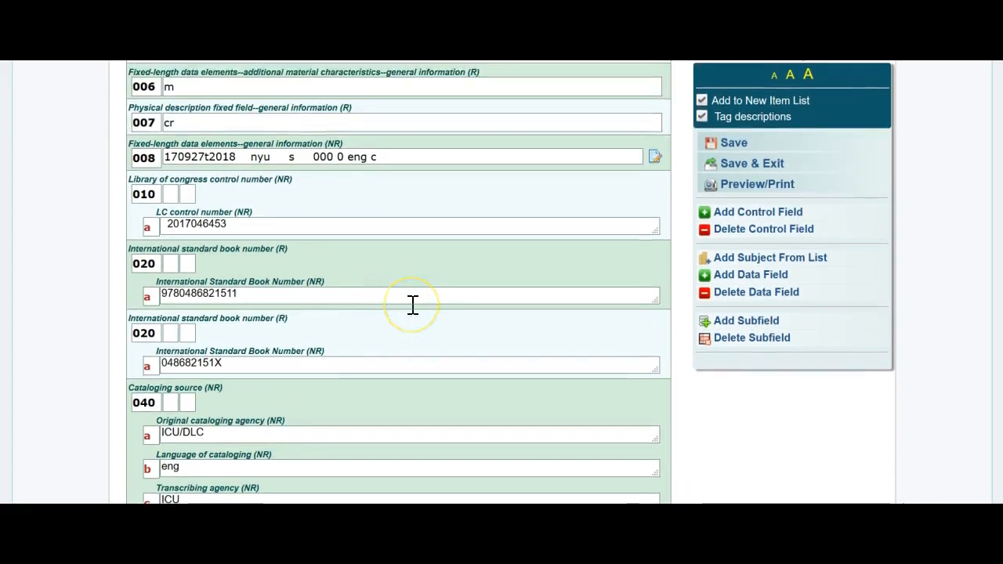
- Delete the Library of Congress control number field (010) and both ISBN fields (020) from the record
{"action": "left_click", "coordinate": [407, 342]}
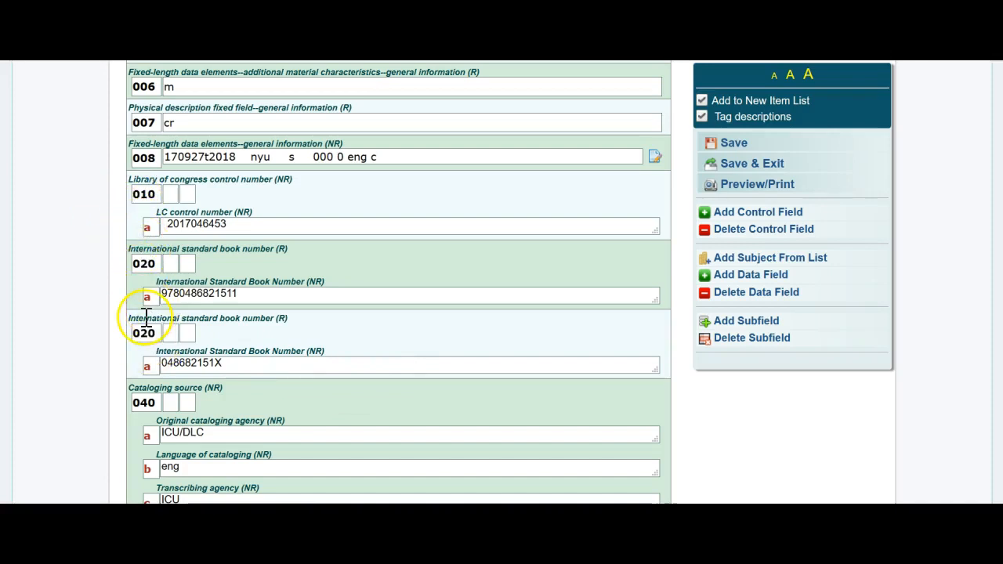
{"action": "left_click", "coordinate": [157, 197]}
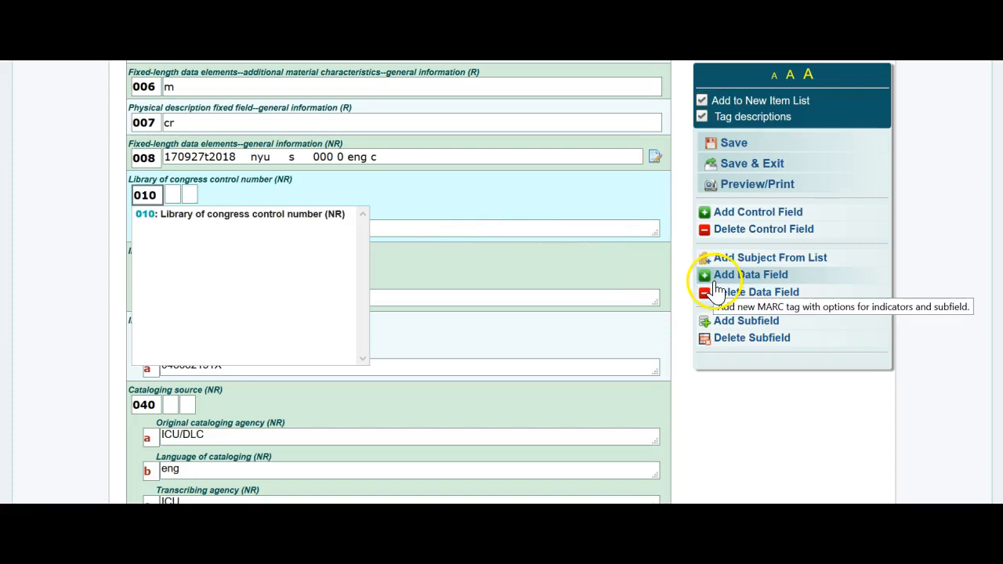
{"action": "left_click", "coordinate": [758, 292]}
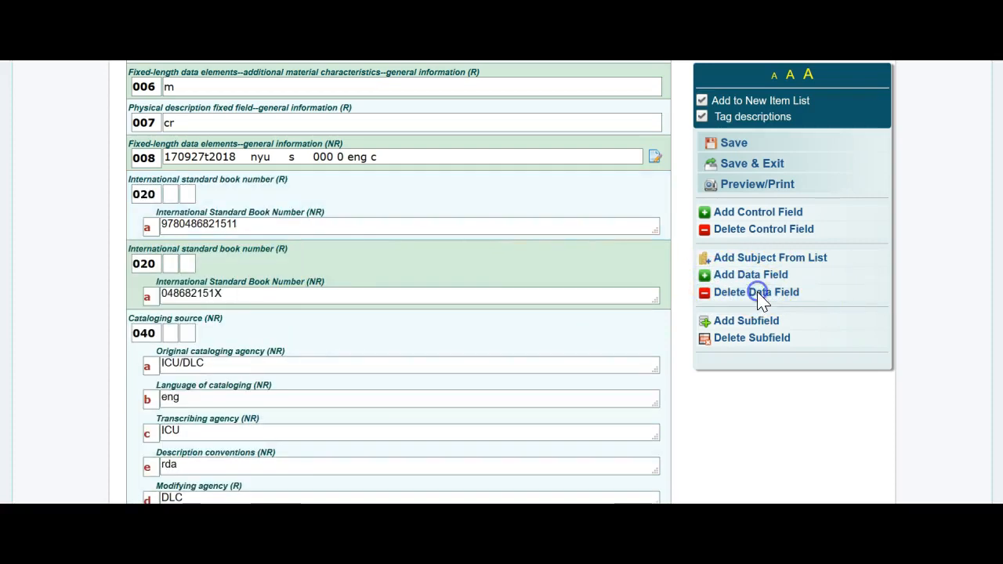
{"action": "left_click", "coordinate": [152, 196]}
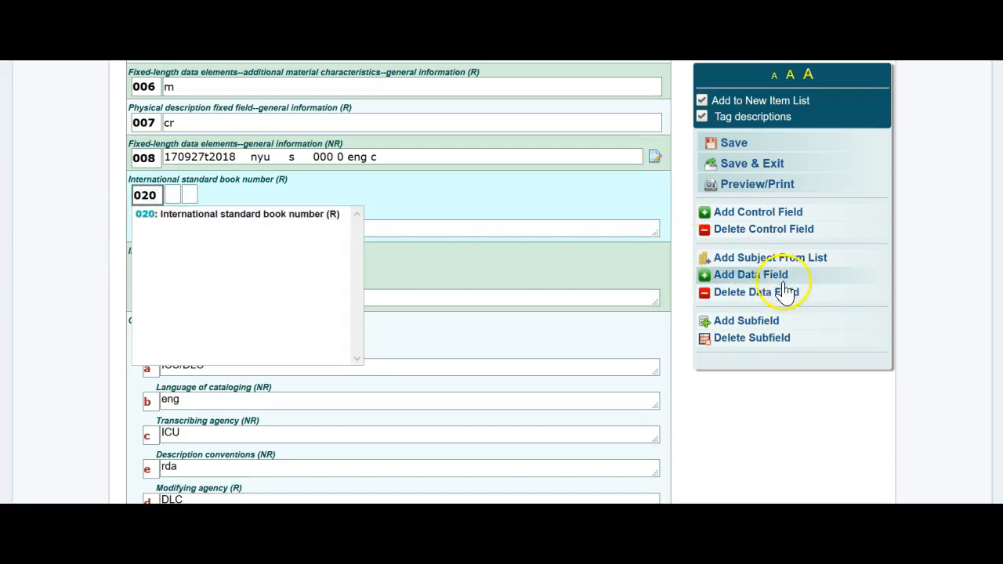
{"action": "left_click", "coordinate": [741, 295]}
{"action": "left_click", "coordinate": [147, 196]}
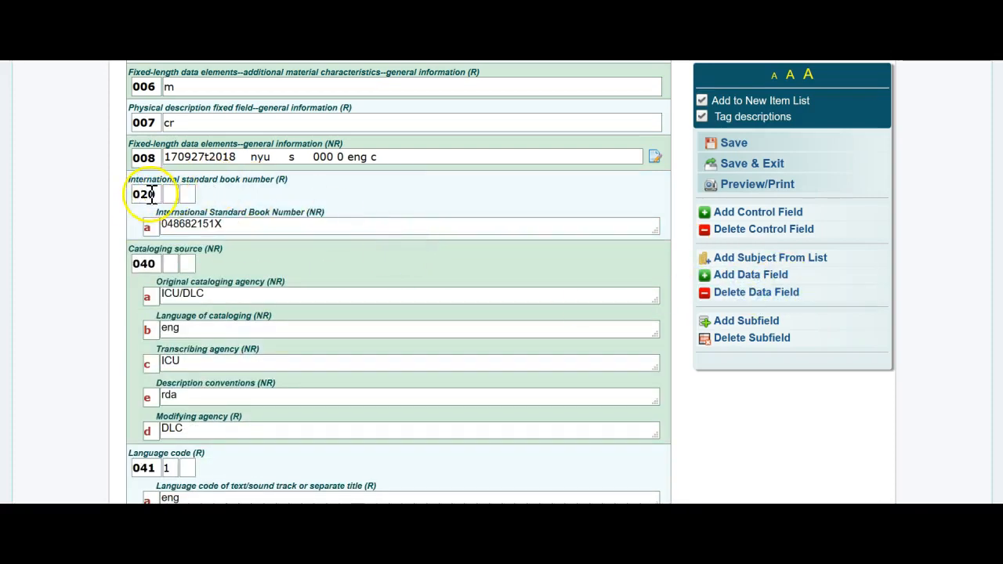
{"action": "left_click", "coordinate": [746, 291]}
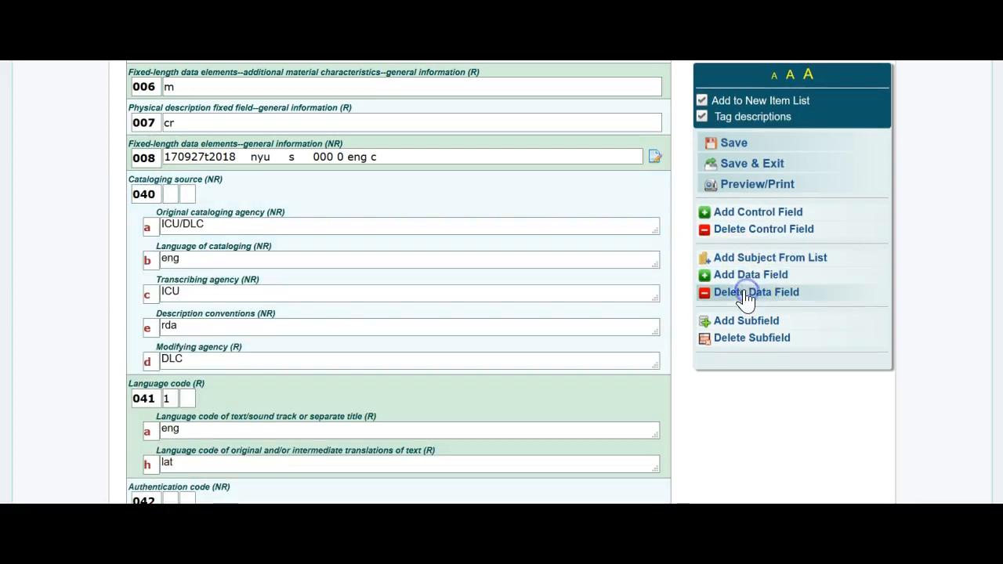
- Check the classification, author and title fields, and delete the edition statement field (250)
{"action": "scroll", "coordinate": [203, 266], "scroll_direction": "down", "scroll_amount": 3}
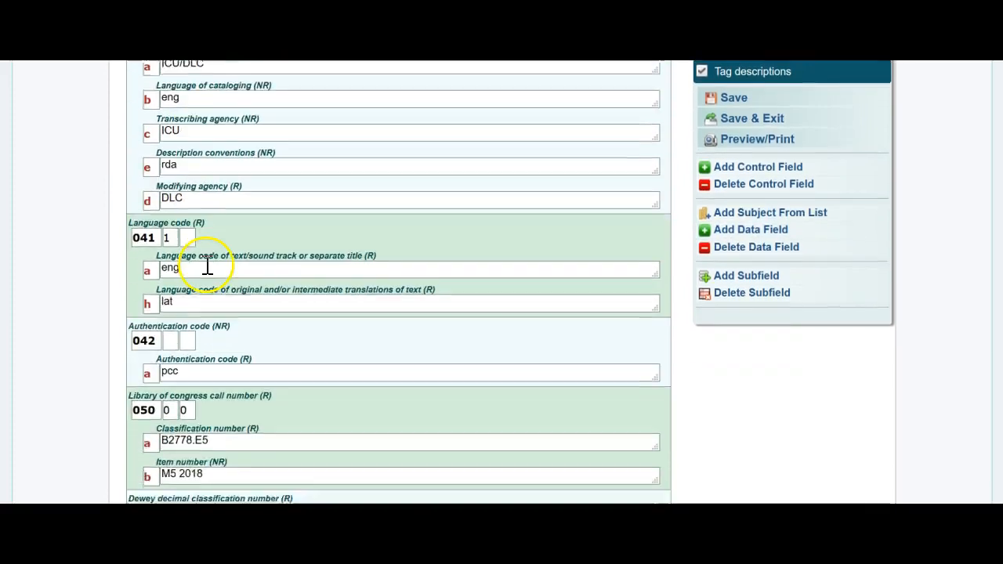
{"action": "scroll", "coordinate": [279, 200], "scroll_direction": "down", "scroll_amount": 3}
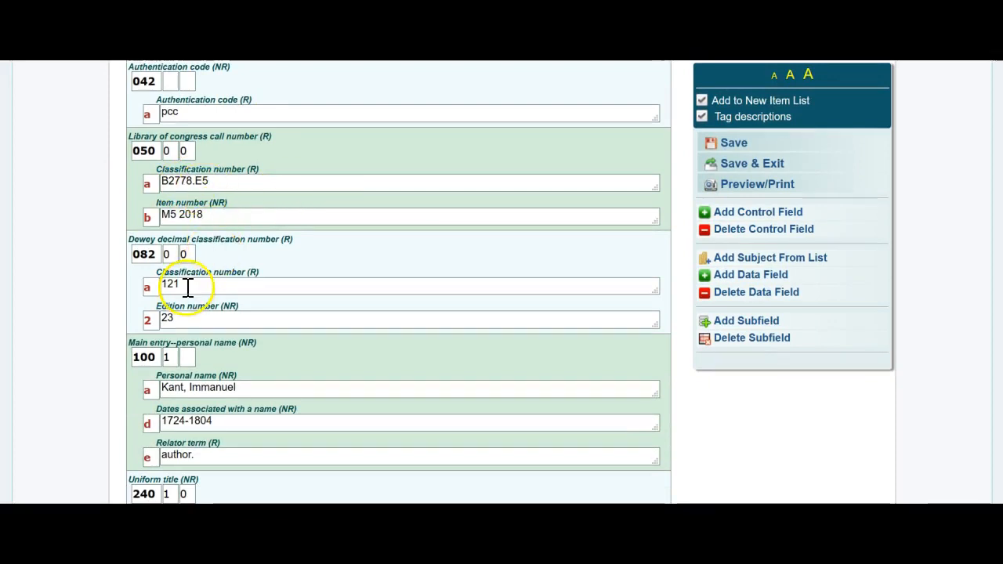
{"action": "scroll", "coordinate": [192, 280], "scroll_direction": "down", "scroll_amount": 1}
{"action": "scroll", "coordinate": [201, 218], "scroll_direction": "down", "scroll_amount": 1}
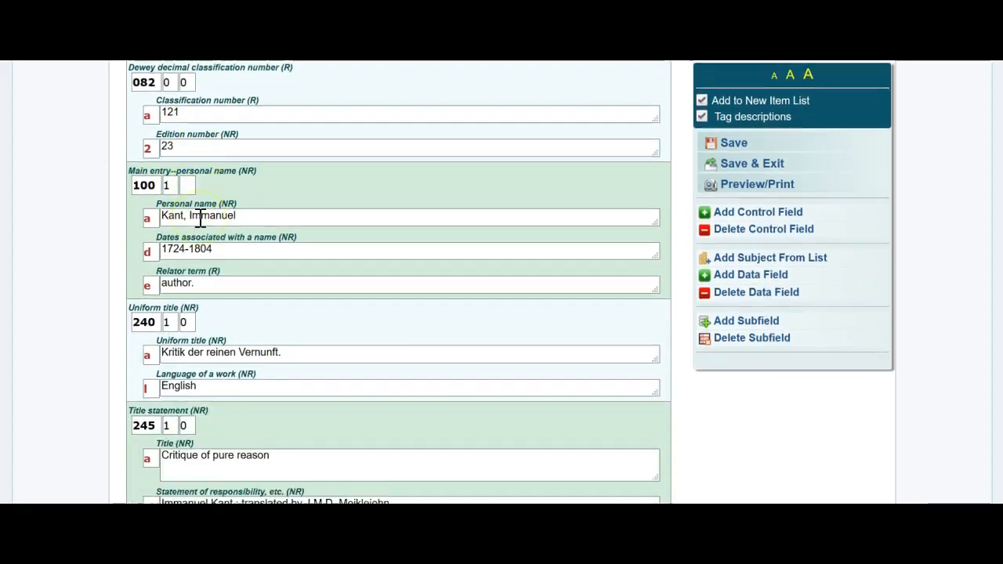
{"action": "scroll", "coordinate": [210, 240], "scroll_direction": "down", "scroll_amount": 1}
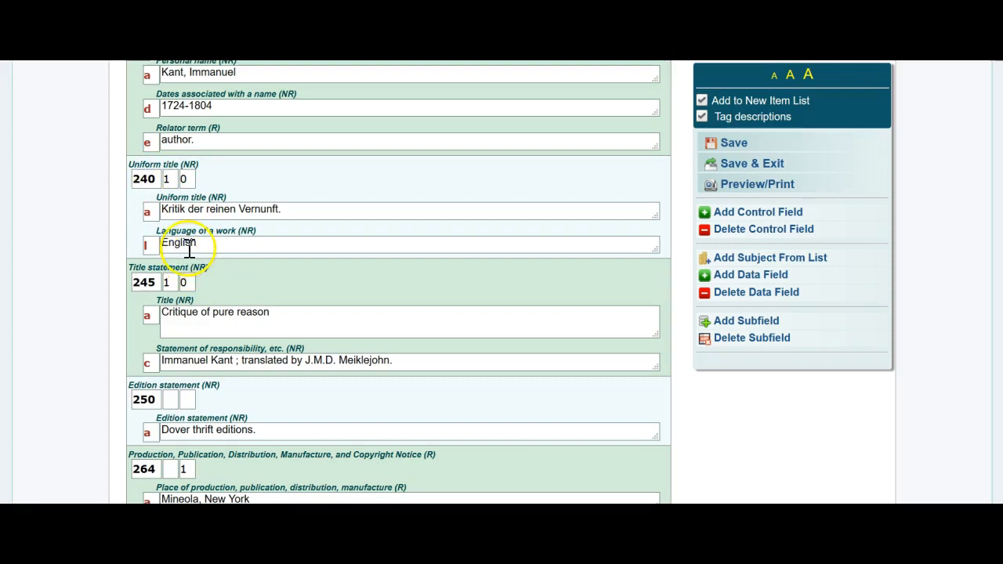
{"action": "scroll", "coordinate": [373, 248], "scroll_direction": "down", "scroll_amount": 1}
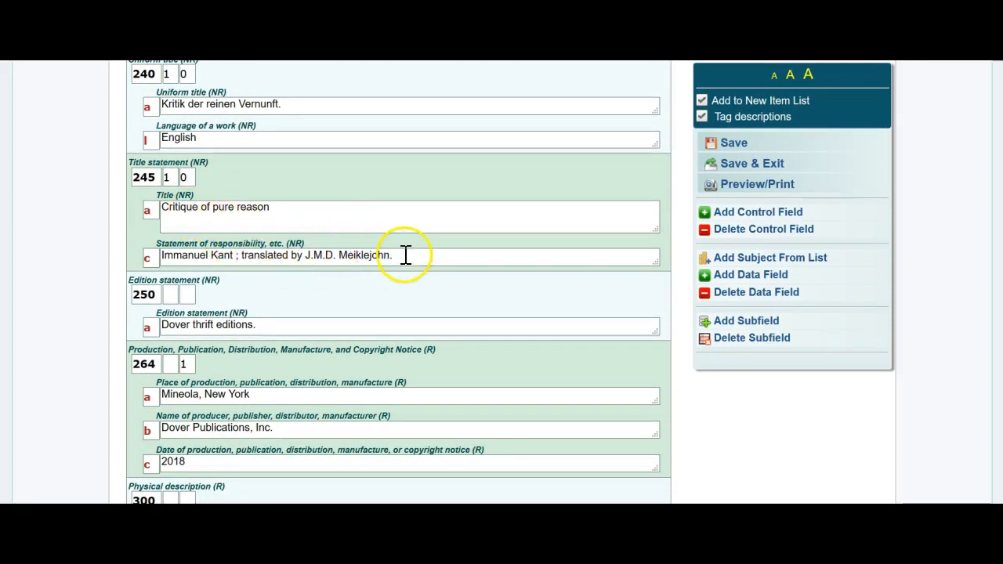
{"action": "scroll", "coordinate": [405, 250], "scroll_direction": "down", "scroll_amount": 1}
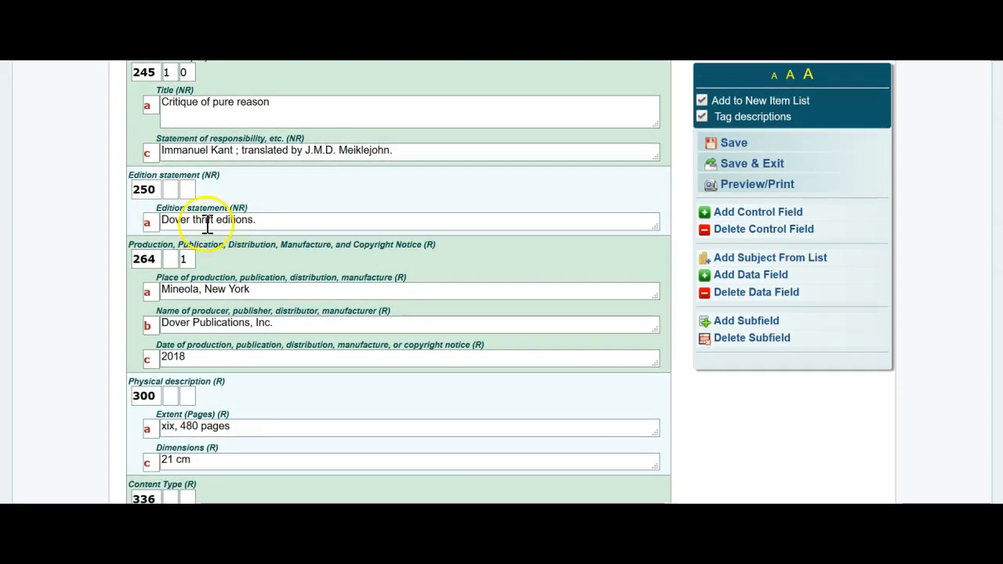
{"action": "left_click", "coordinate": [155, 191]}
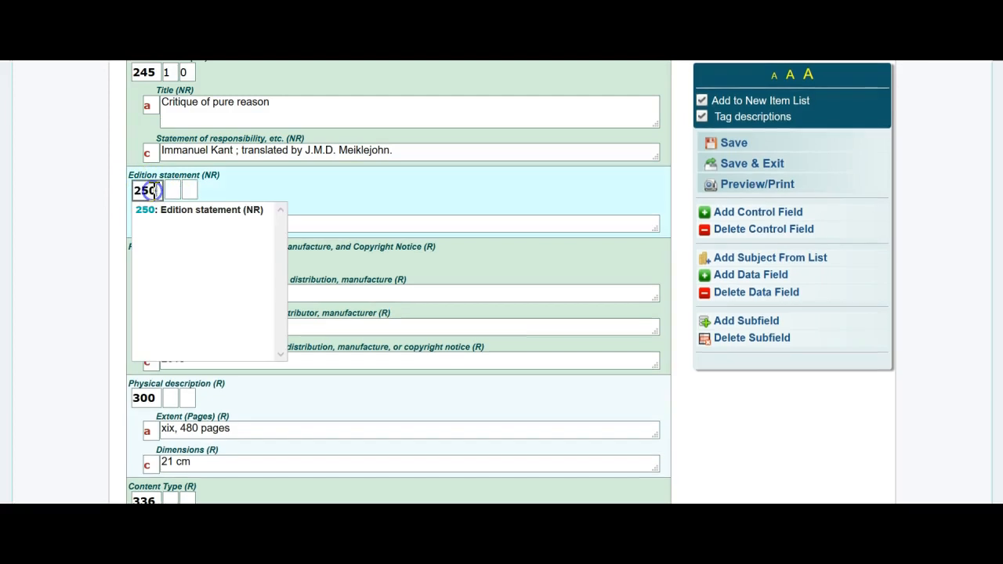
{"action": "left_click", "coordinate": [138, 200]}
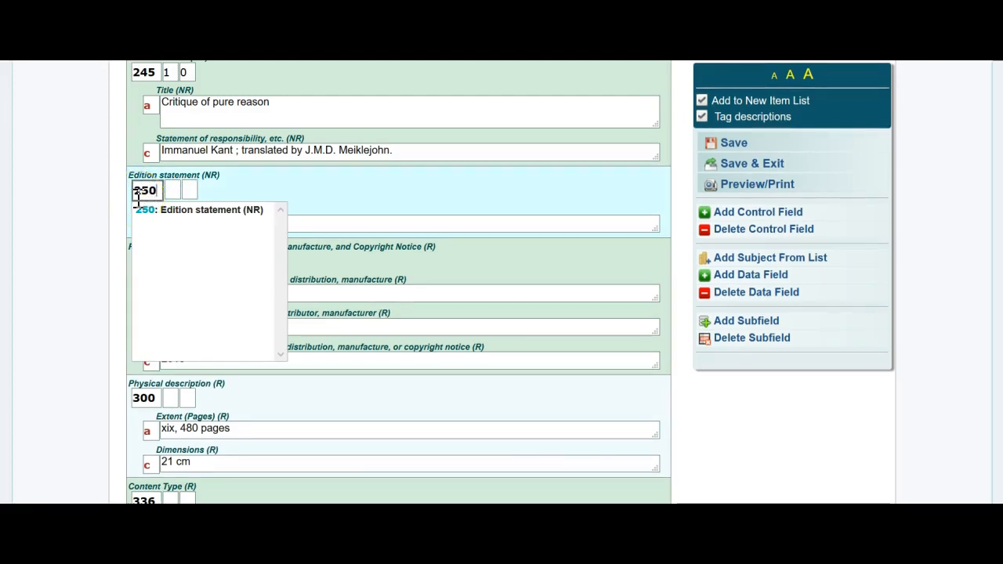
{"action": "left_click", "coordinate": [729, 293]}
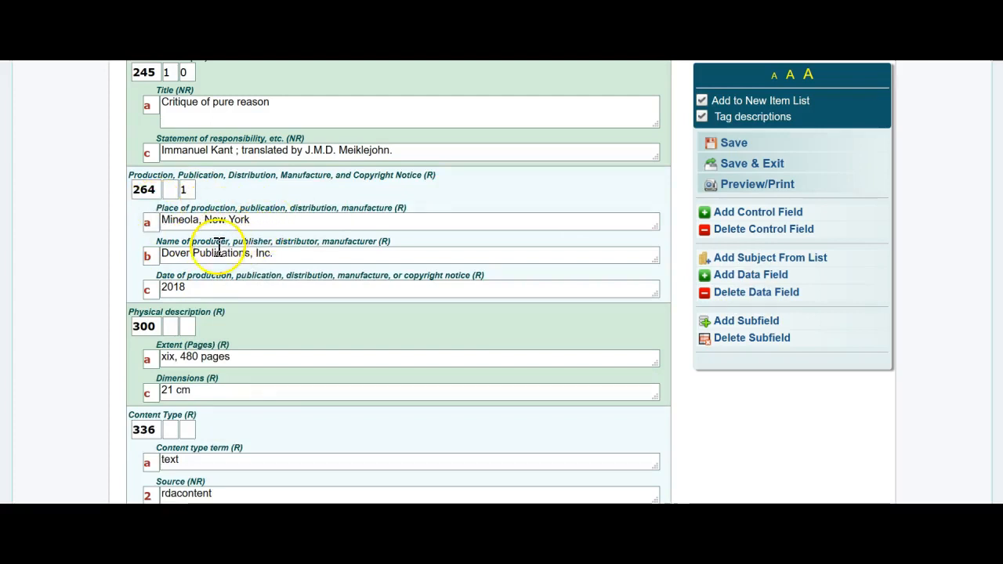
- Delete the publication field (264) and the physical description field (300) from the record
{"action": "left_click", "coordinate": [157, 190]}
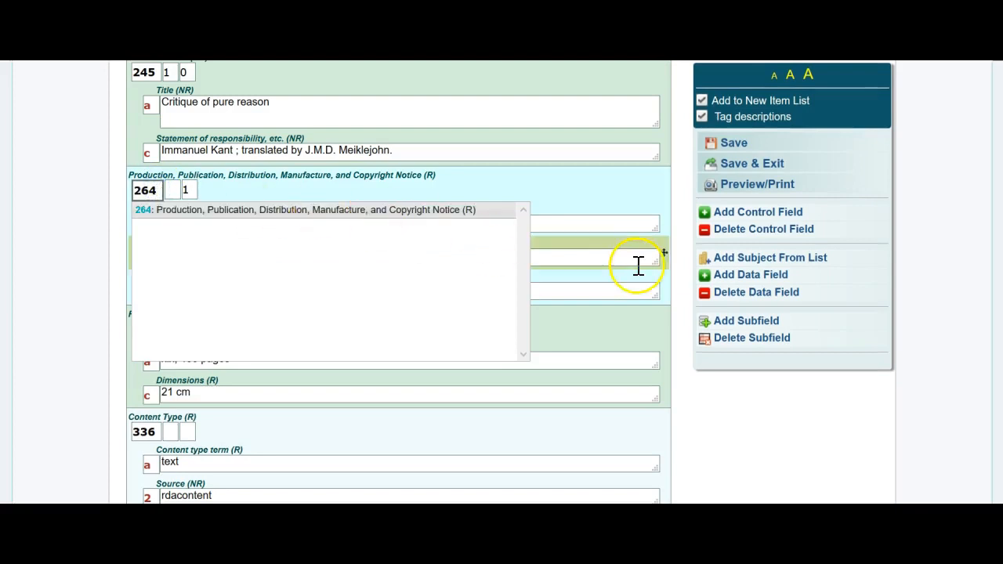
{"action": "left_click", "coordinate": [744, 302]}
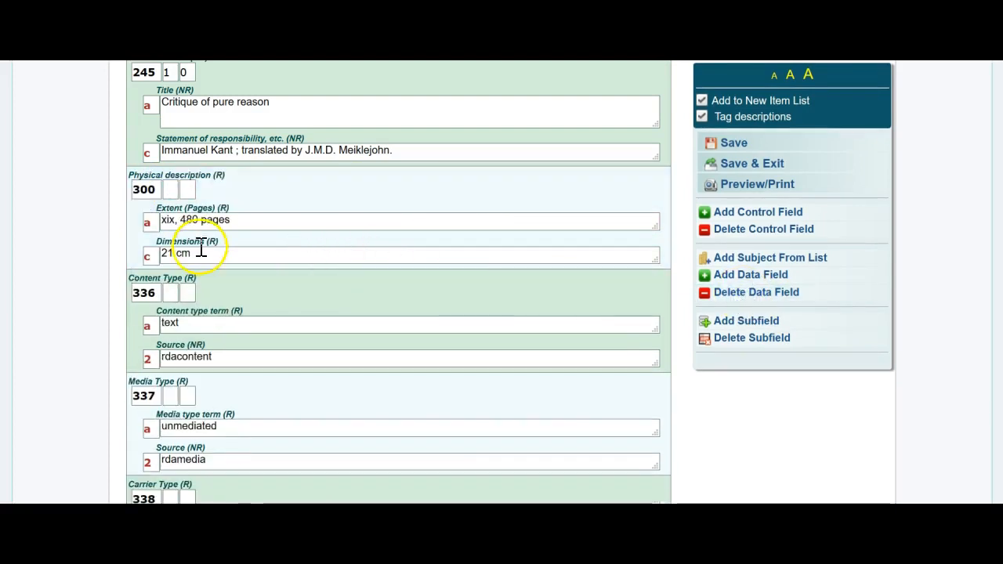
{"action": "left_click_drag", "start_coordinate": [193, 254], "coordinate": [150, 254]}
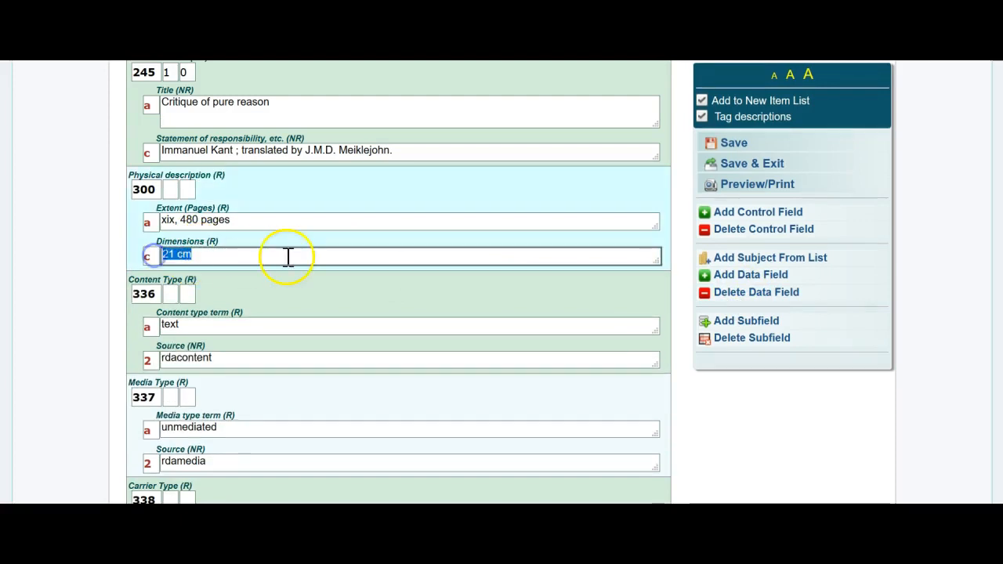
{"action": "left_click", "coordinate": [144, 190]}
{"action": "left_click", "coordinate": [721, 293]}
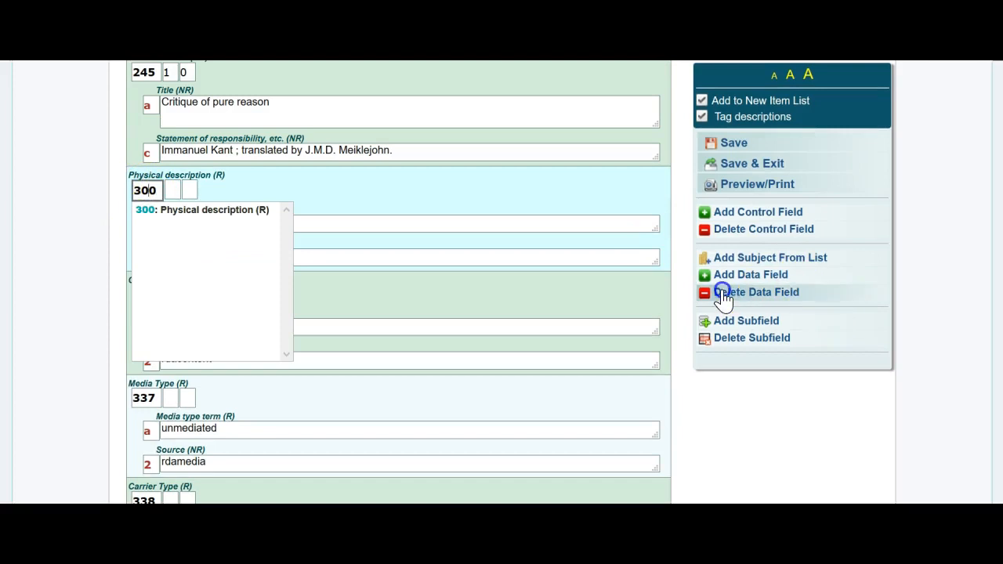
- Delete the general note field (500) describing the Dover edition from the record
{"action": "scroll", "coordinate": [320, 286], "scroll_direction": "down", "scroll_amount": 3}
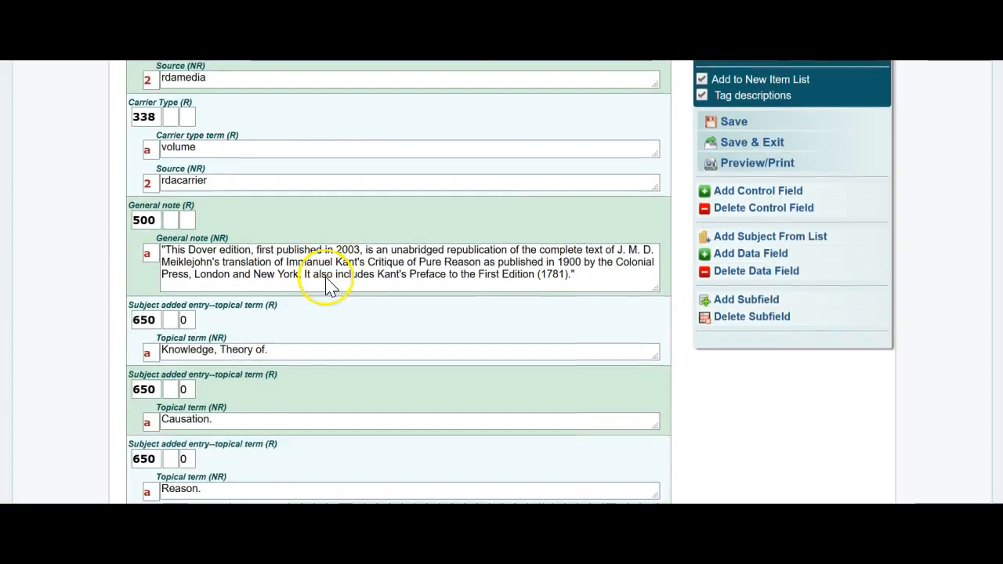
{"action": "scroll", "coordinate": [327, 284], "scroll_direction": "down", "scroll_amount": 1}
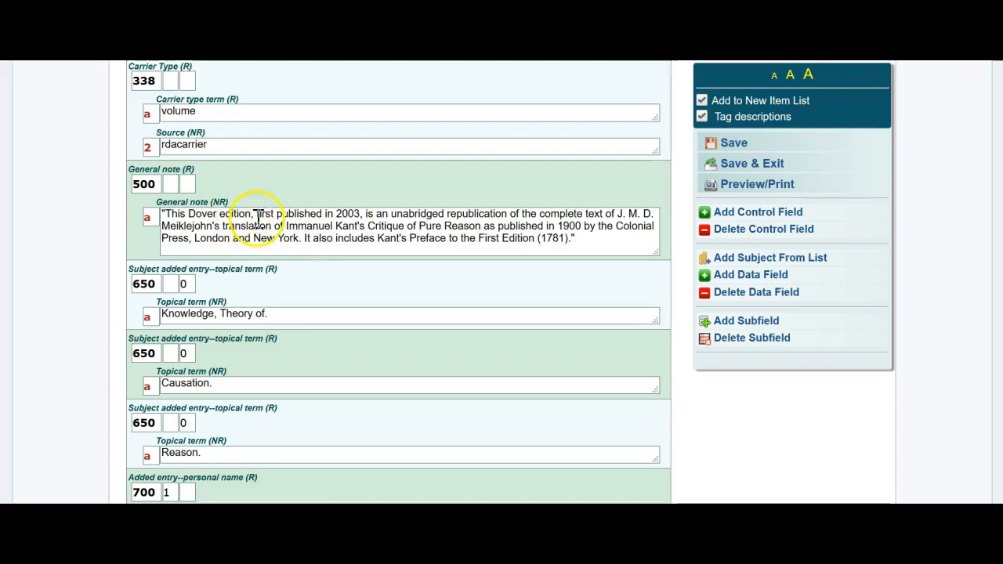
{"action": "left_click", "coordinate": [141, 184]}
{"action": "left_click", "coordinate": [767, 292]}
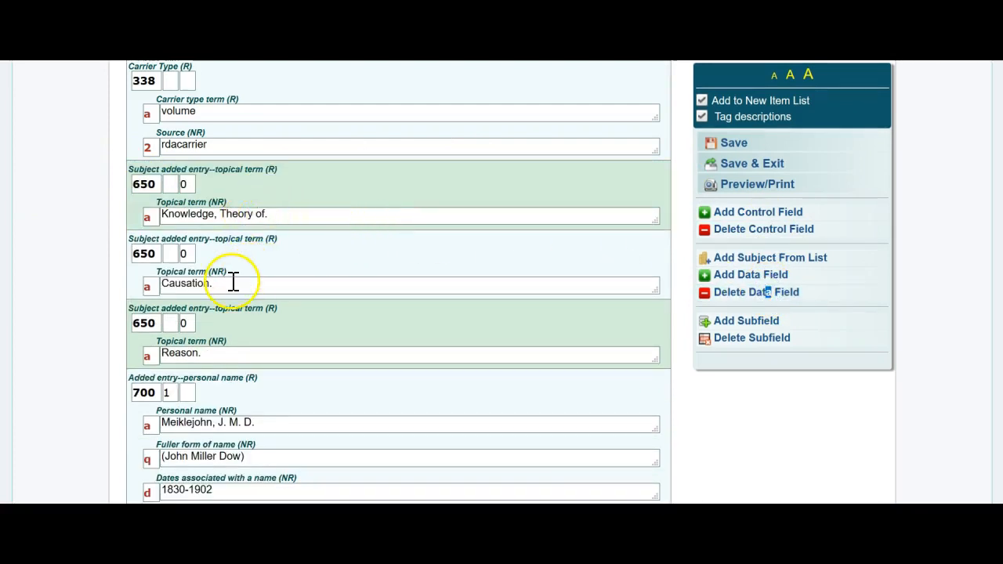
- Add a 690 field after the "Reason." subject entry, with "Philosophy" in subfield a as the local subject heading
{"action": "scroll", "coordinate": [233, 281], "scroll_direction": "down", "scroll_amount": 2}
{"action": "scroll", "coordinate": [234, 279], "scroll_direction": "down", "scroll_amount": 2}
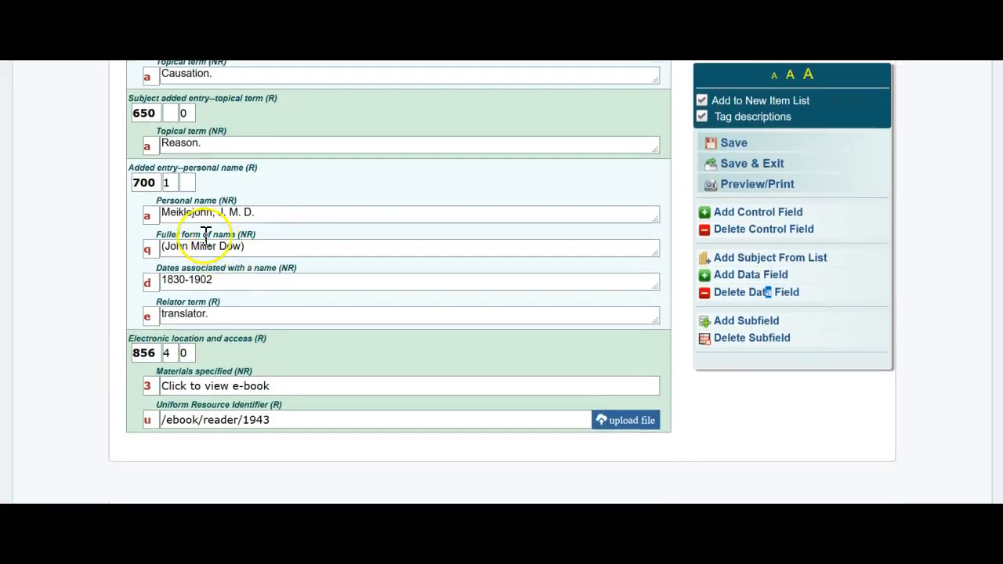
{"action": "scroll", "coordinate": [246, 164], "scroll_direction": "down", "scroll_amount": 2}
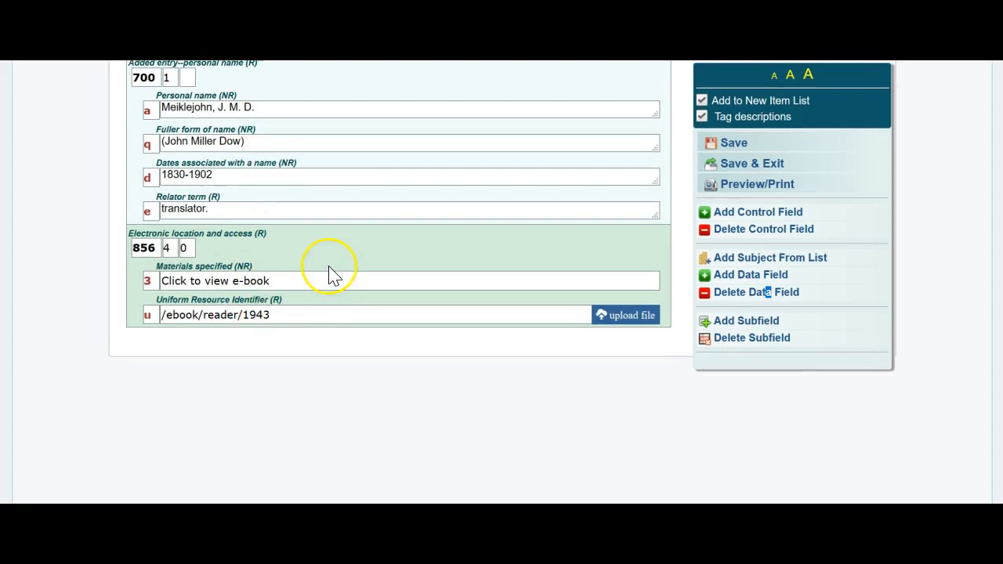
{"action": "scroll", "coordinate": [329, 275], "scroll_direction": "up", "scroll_amount": 4}
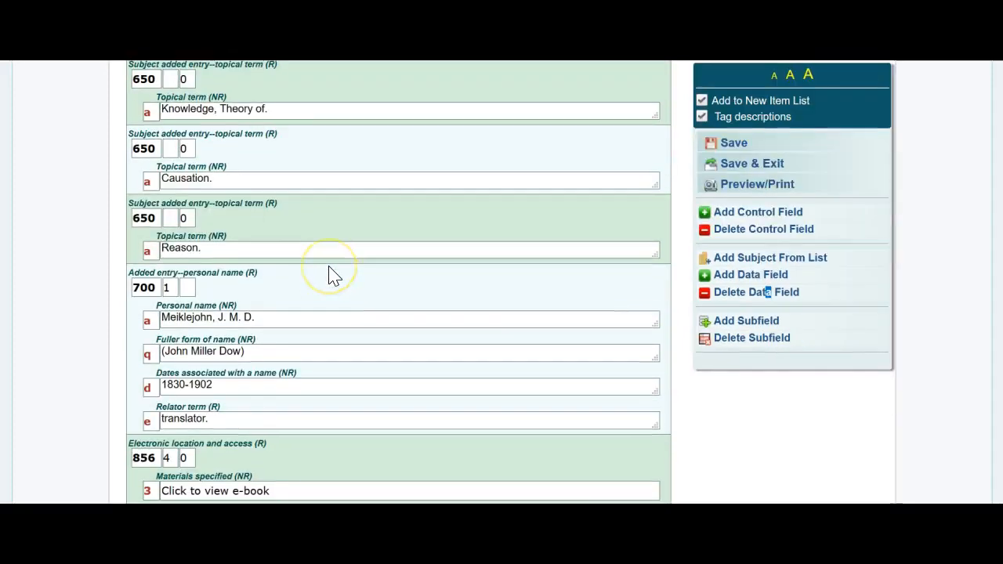
{"action": "left_click", "coordinate": [158, 218]}
{"action": "left_click", "coordinate": [745, 276]}
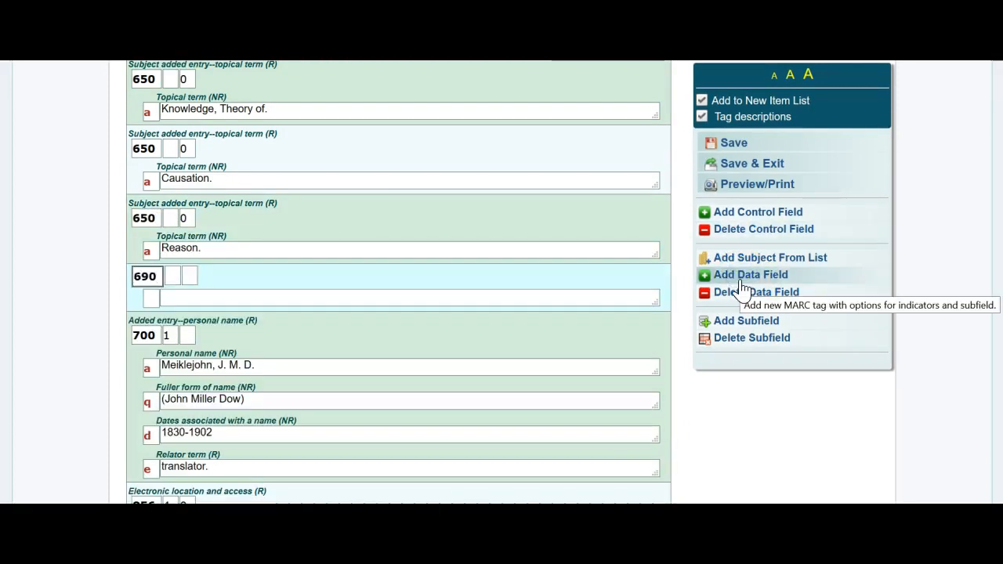
{"action": "left_click", "coordinate": [153, 298]}
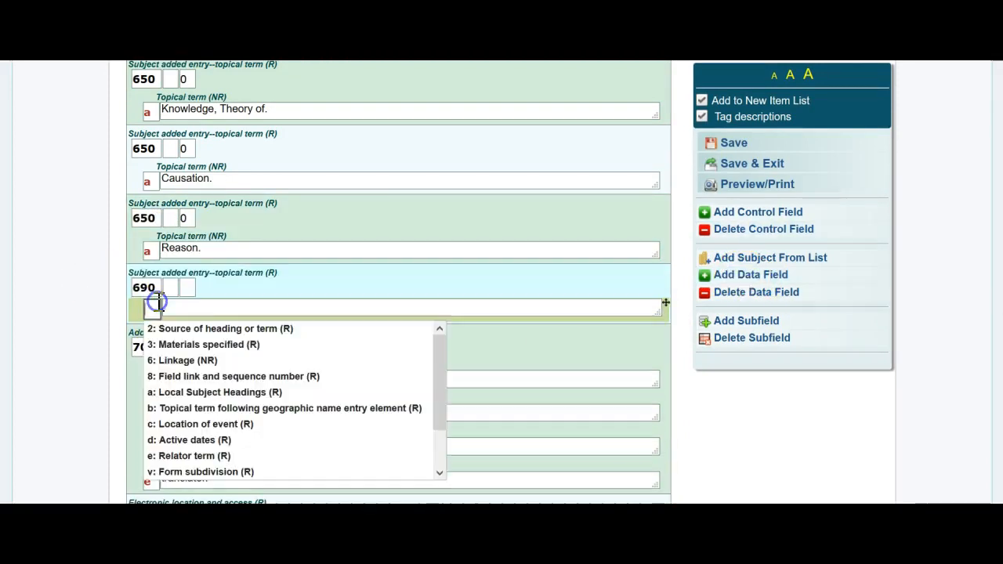
{"action": "left_click", "coordinate": [210, 310]}
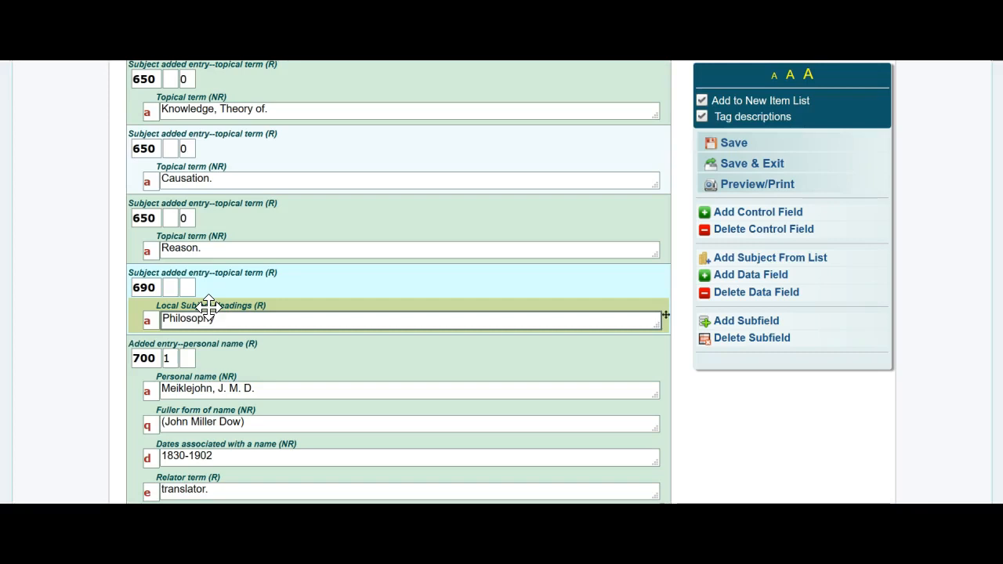
- Search the web for "kants critique of pure reason" in a new browser tab and show the image results
{"action": "scroll", "coordinate": [353, 344], "scroll_direction": "up", "scroll_amount": 5}
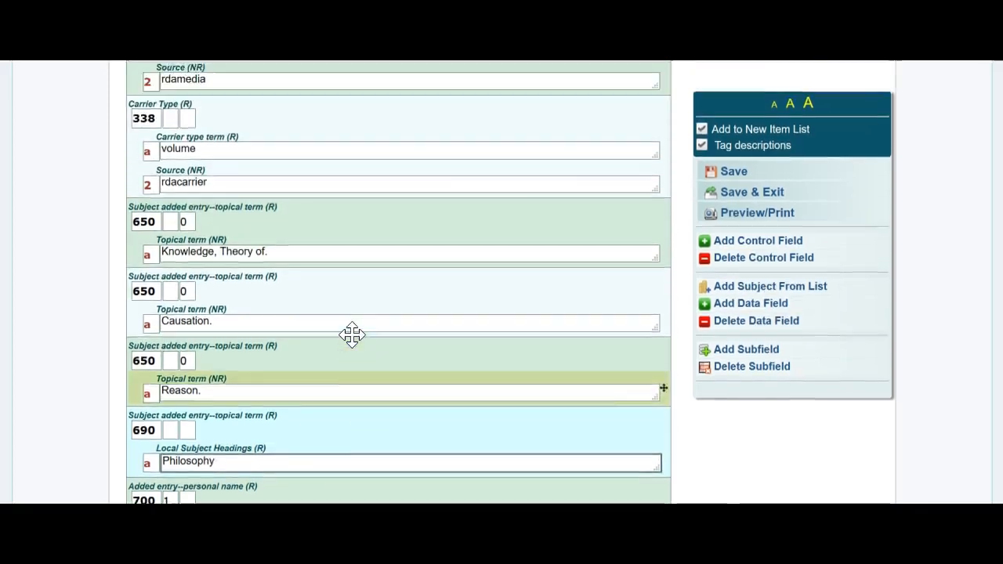
{"action": "scroll", "coordinate": [352, 345], "scroll_direction": "up", "scroll_amount": 10}
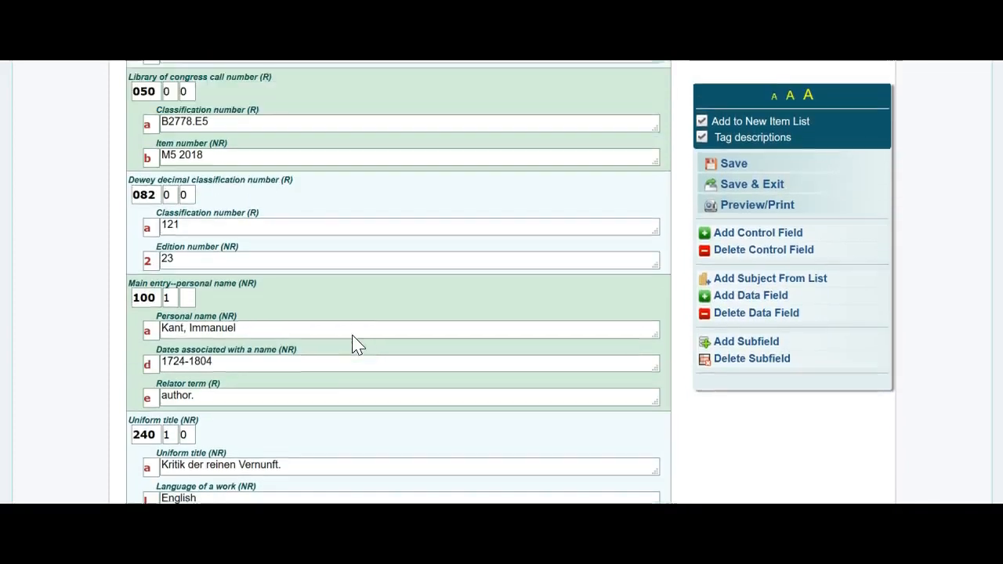
{"action": "scroll", "coordinate": [353, 345], "scroll_direction": "up", "scroll_amount": 10}
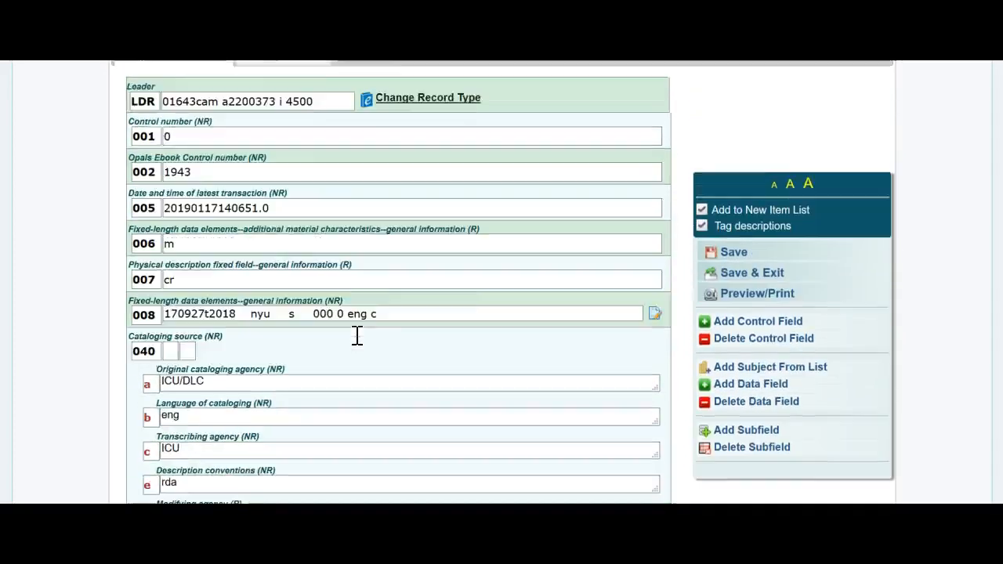
{"action": "scroll", "coordinate": [358, 334], "scroll_direction": "up", "scroll_amount": 3}
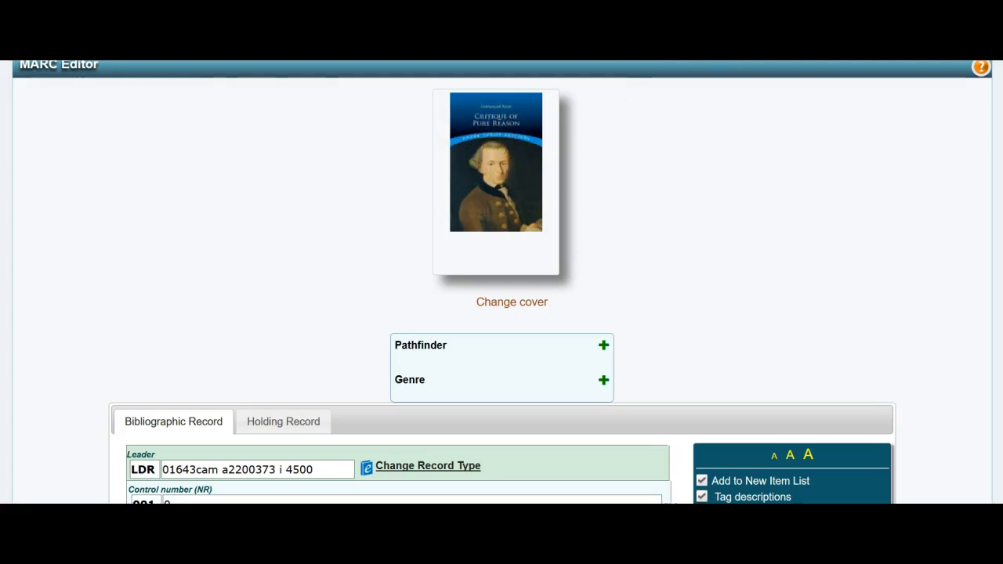
{"action": "key", "text": "ctrl+t"}
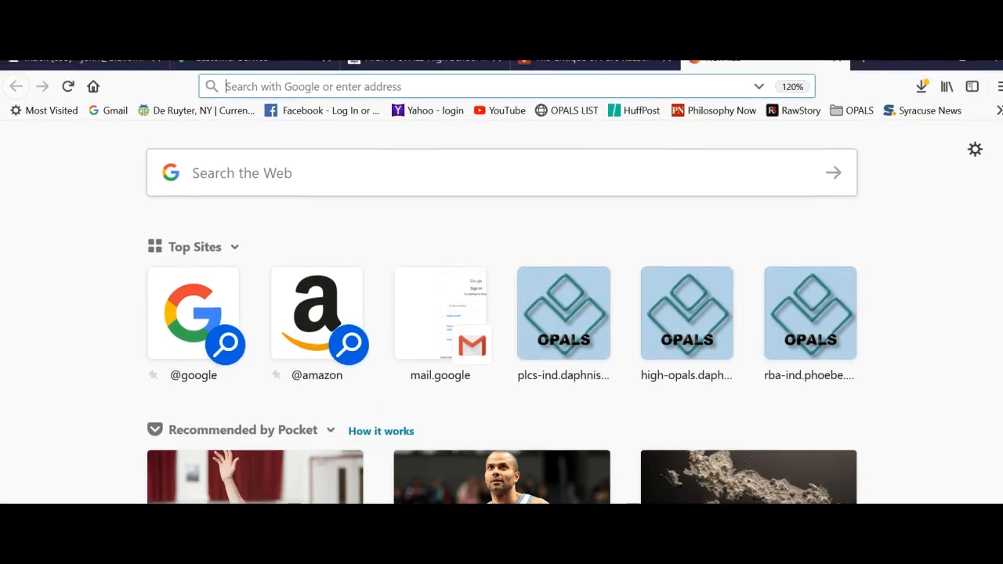
{"action": "type", "text": "kant"}
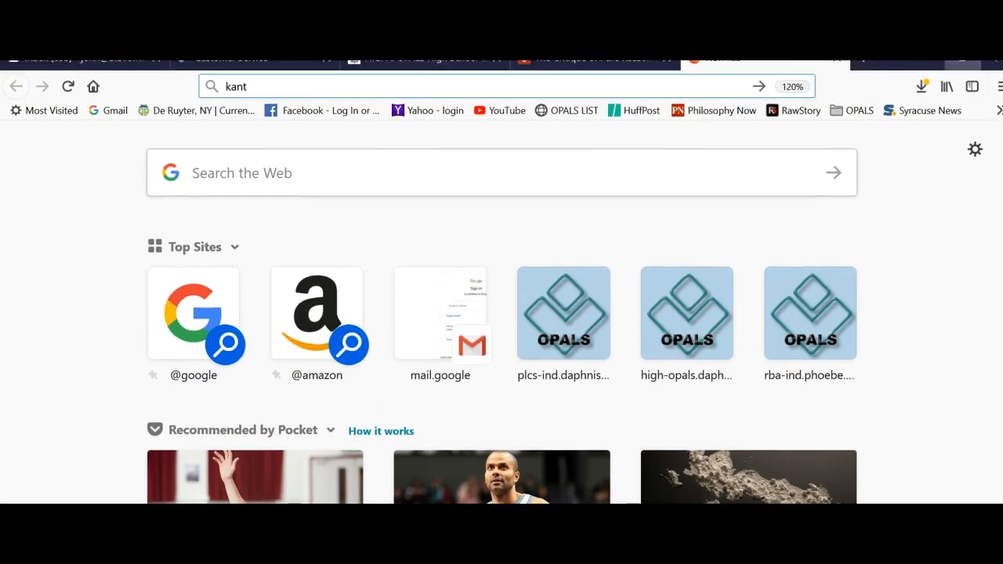
{"action": "type", "text": "s criti"}
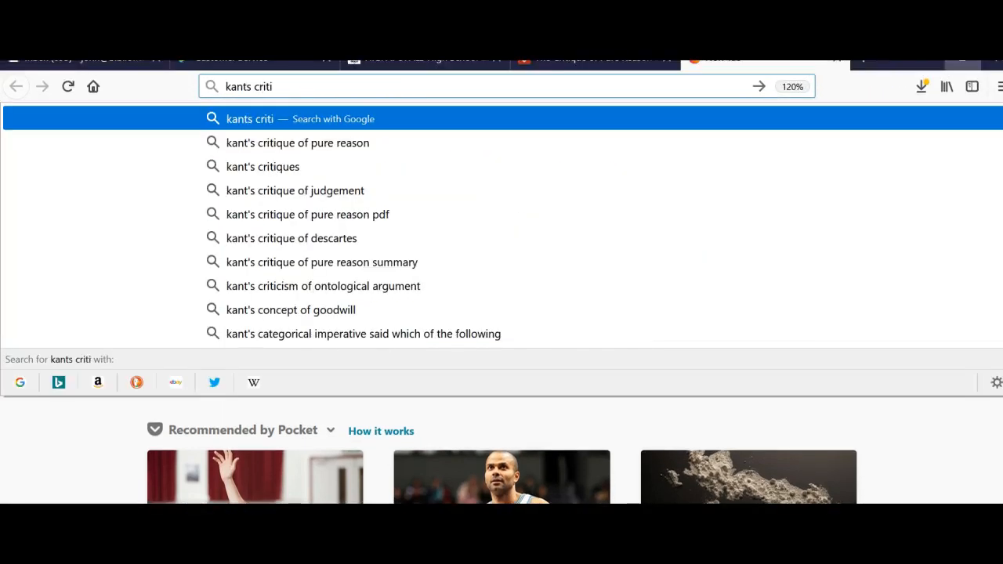
{"action": "type", "text": "que of pur"}
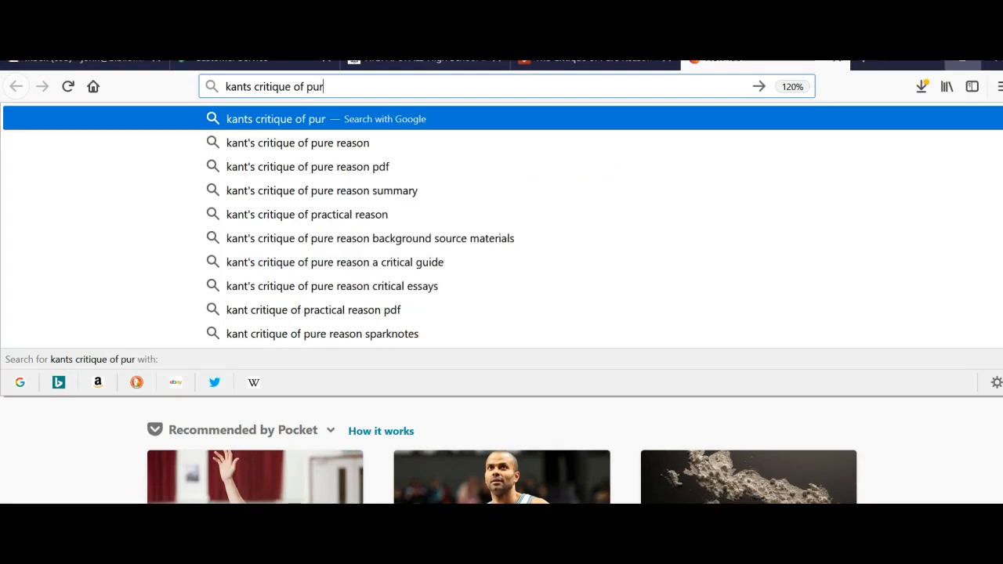
{"action": "type", "text": "e reason"}
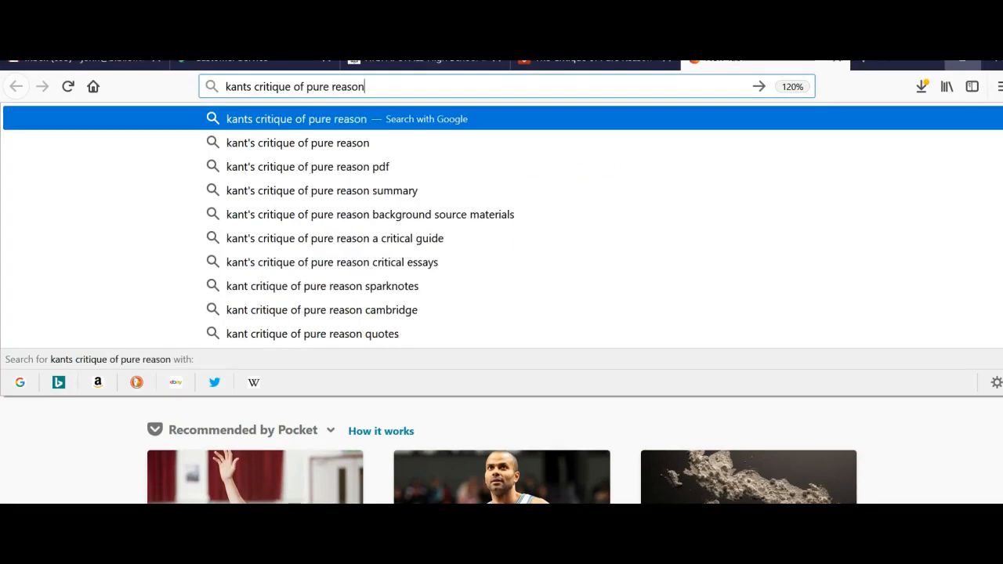
{"action": "key", "text": "Return"}
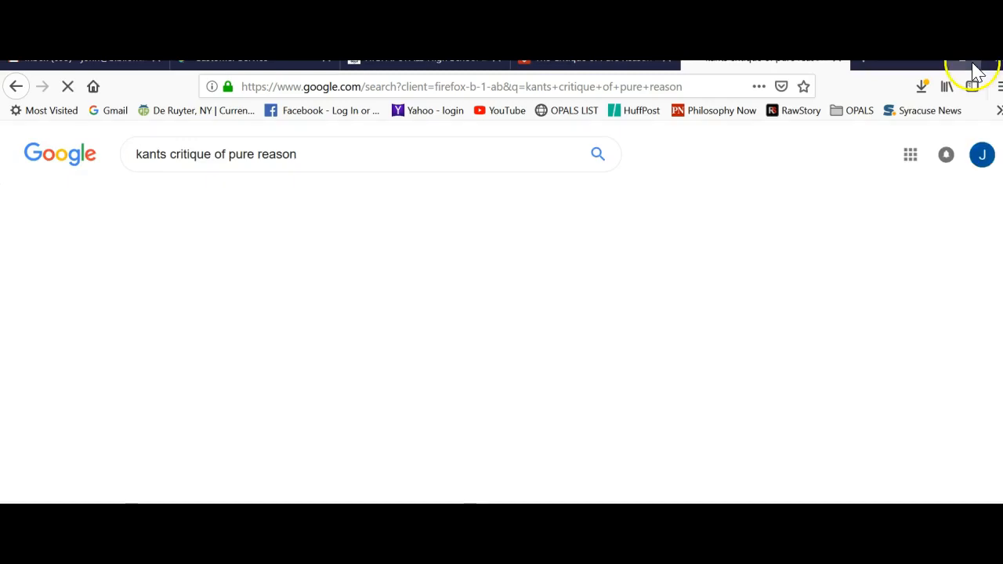
{"action": "left_click", "coordinate": [315, 205]}
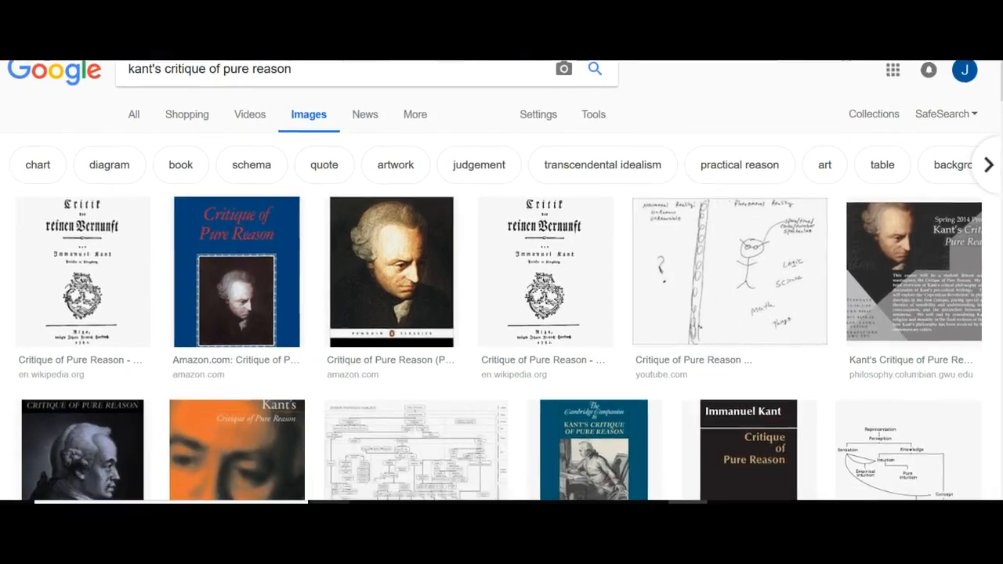
- Save the overdrive.com cover image of The Critique of Pure Reason as "critique" in the OPALS 2018 DATA folder
{"action": "scroll", "coordinate": [862, 329], "scroll_direction": "down", "scroll_amount": 3}
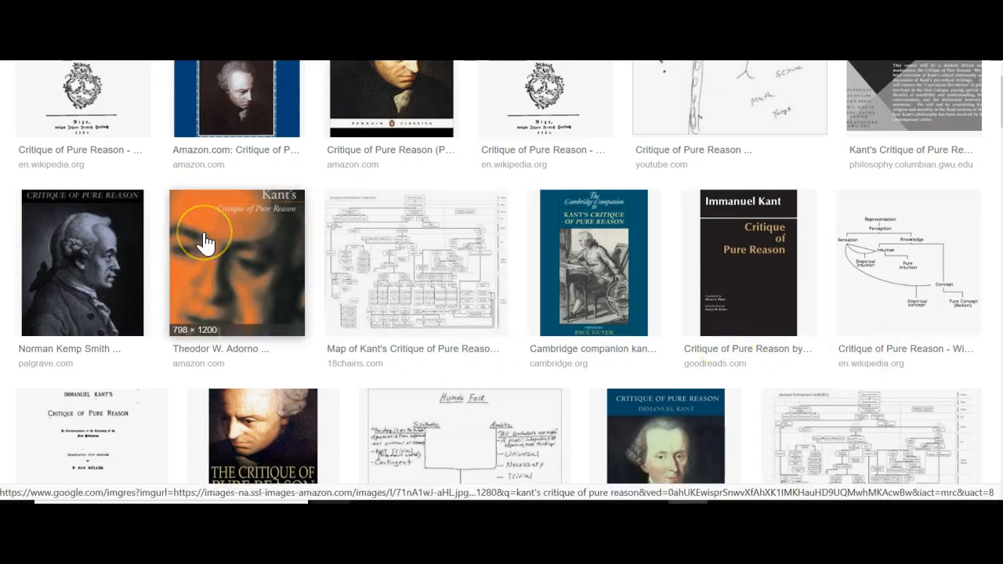
{"action": "scroll", "coordinate": [207, 227], "scroll_direction": "up", "scroll_amount": 2}
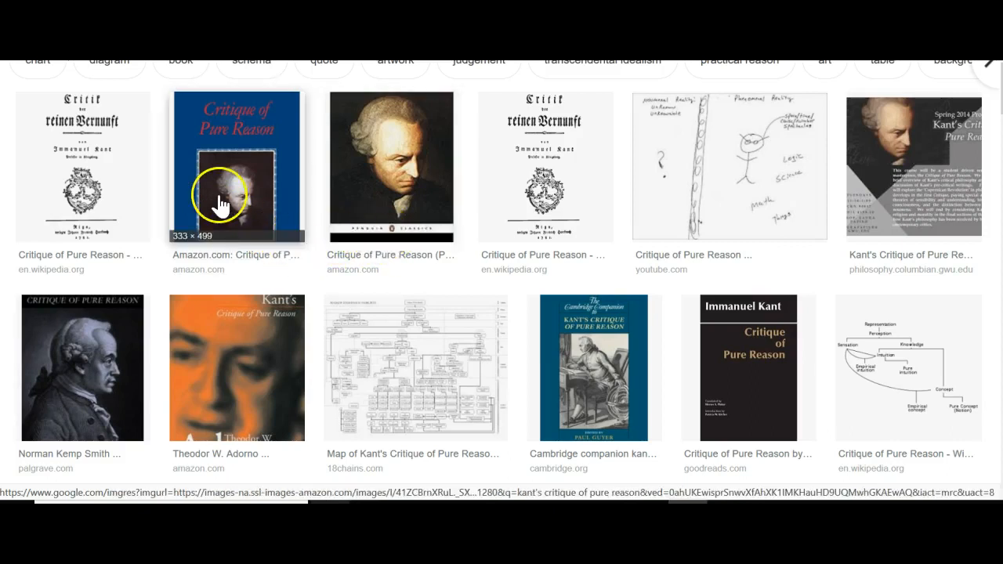
{"action": "scroll", "coordinate": [223, 196], "scroll_direction": "down", "scroll_amount": 4}
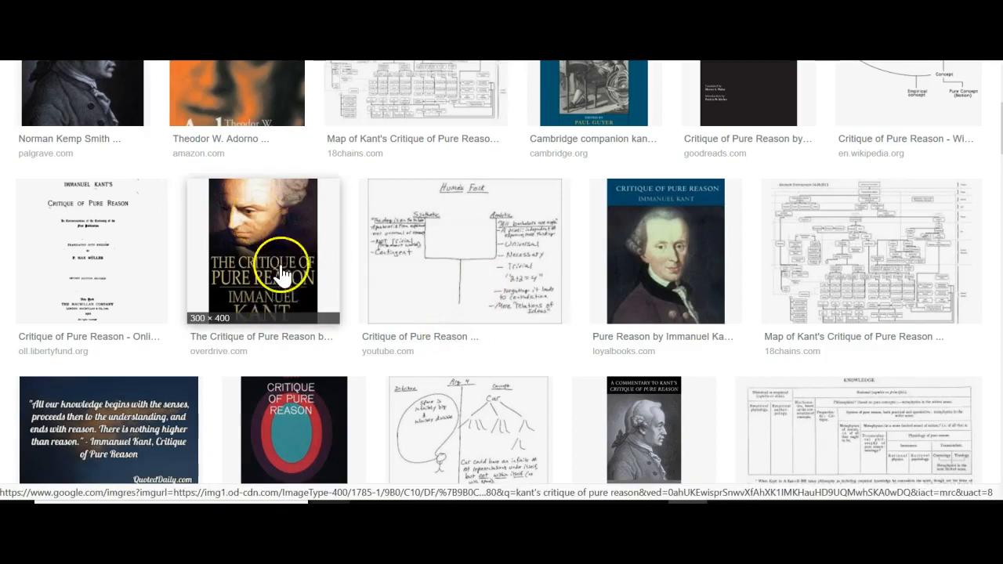
{"action": "right_click", "coordinate": [261, 230]}
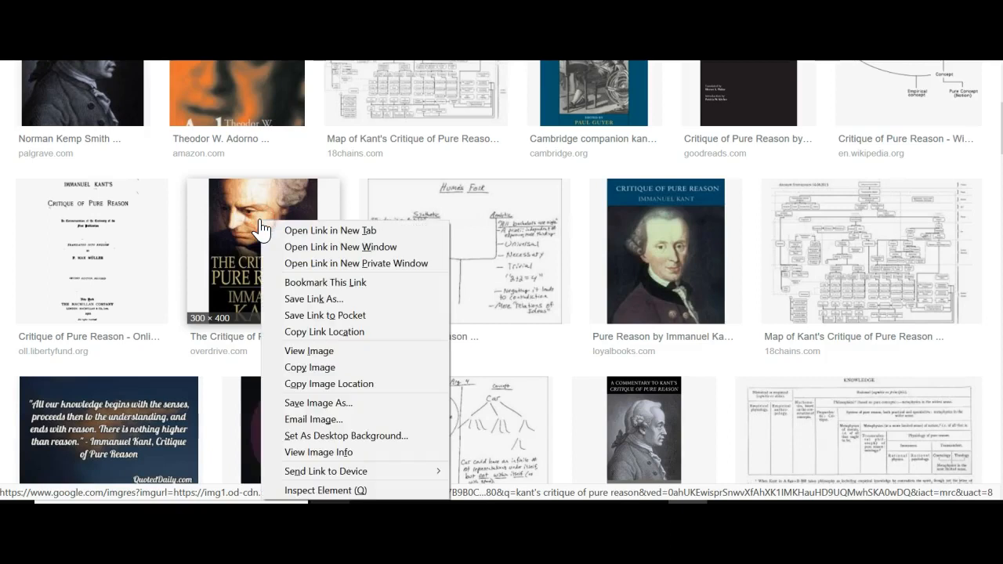
{"action": "left_click", "coordinate": [308, 403]}
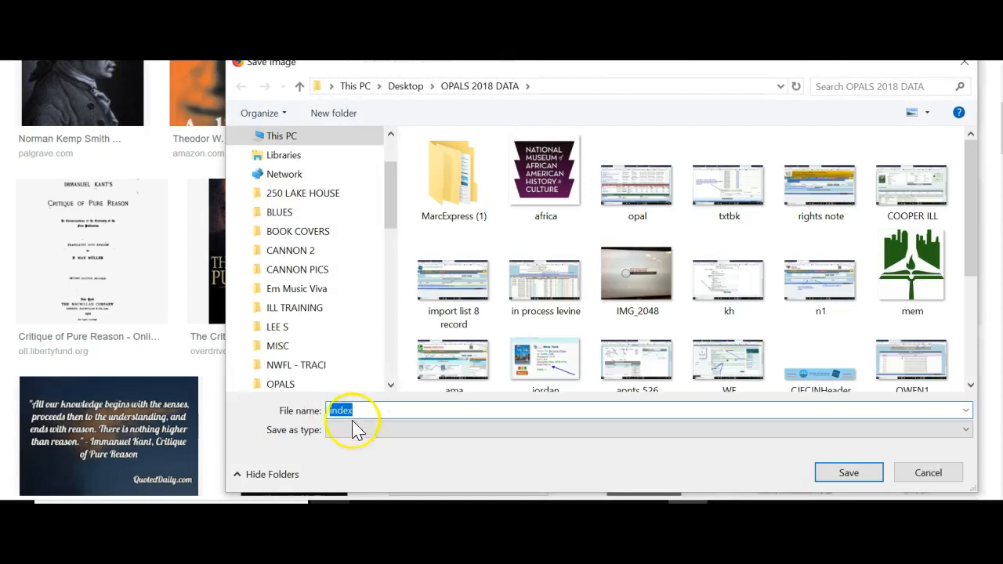
{"action": "type", "text": "cri"}
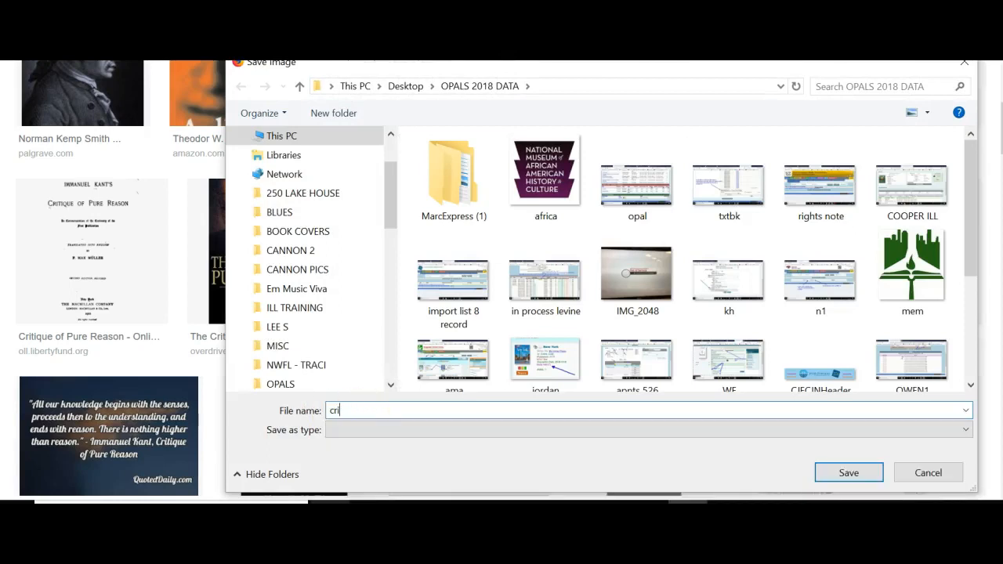
{"action": "type", "text": "tique"}
{"action": "left_click", "coordinate": [851, 474]}
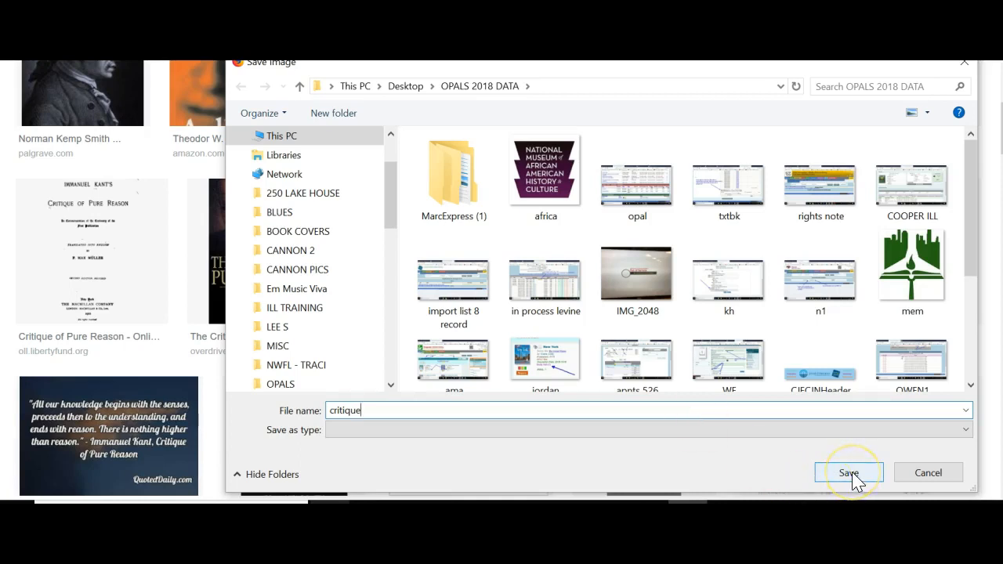
{"action": "left_click", "coordinate": [852, 475]}
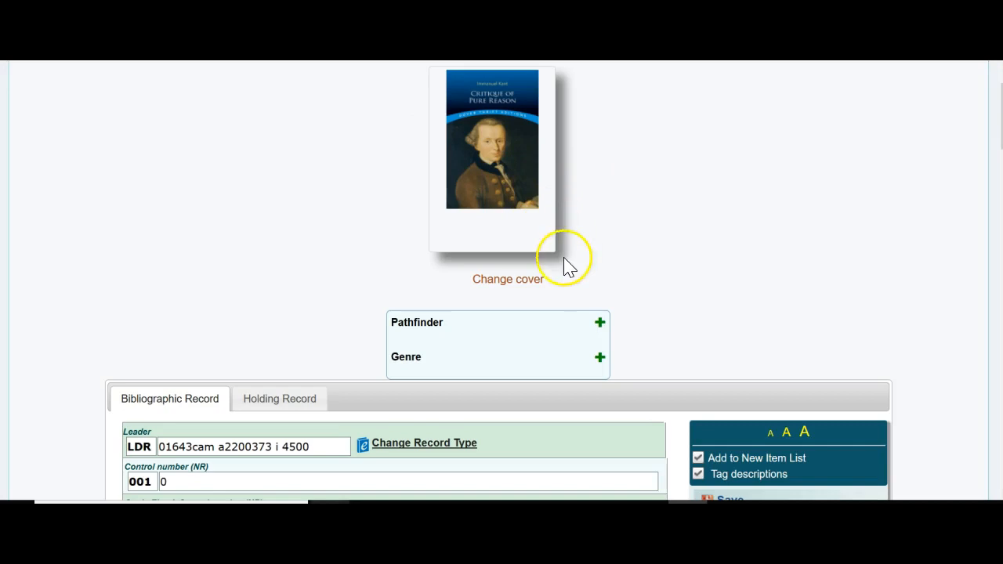
- Replace the record's book cover with the image critique.jpg from the OPALS 2018 DATA folder
{"action": "left_click", "coordinate": [529, 281]}
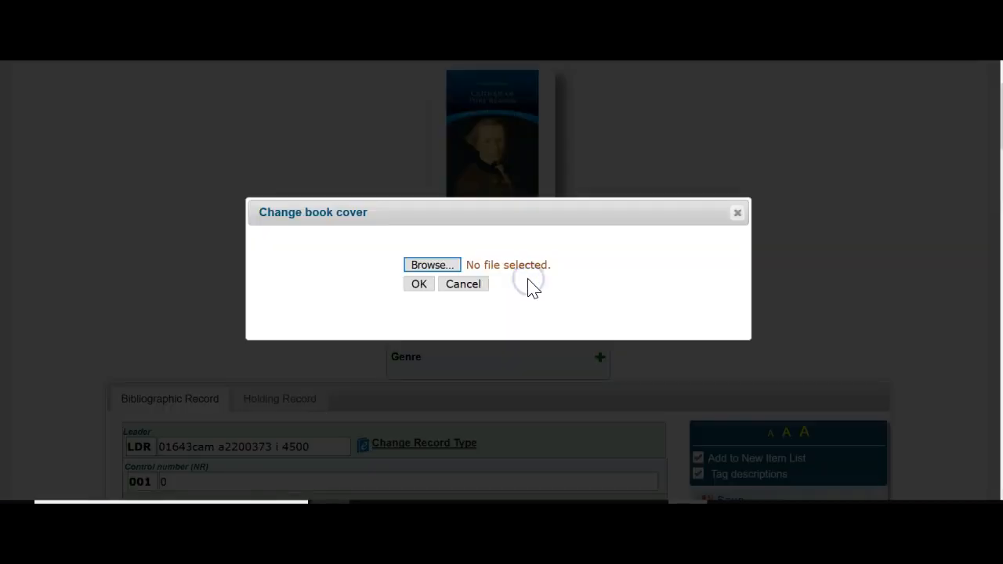
{"action": "left_click", "coordinate": [437, 265]}
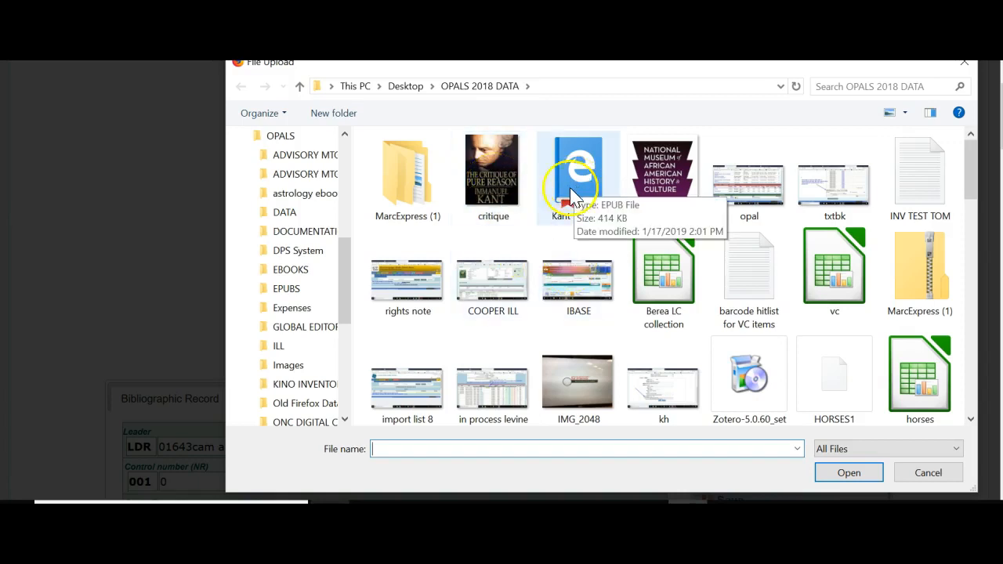
{"action": "double_click", "coordinate": [485, 169]}
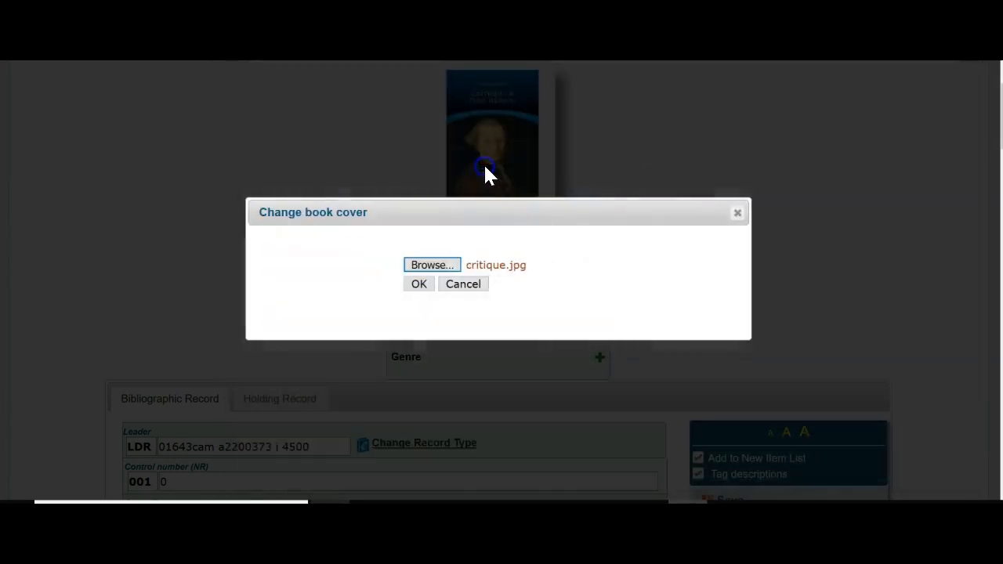
{"action": "left_click", "coordinate": [419, 285]}
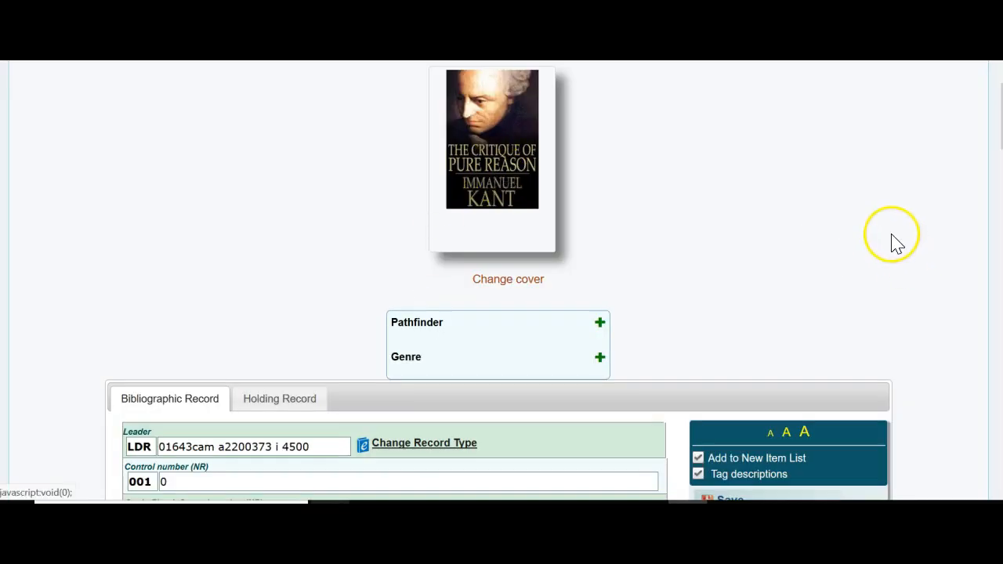
{"action": "scroll", "coordinate": [894, 240], "scroll_direction": "down", "scroll_amount": 1}
{"action": "scroll", "coordinate": [898, 244], "scroll_direction": "down", "scroll_amount": 5}
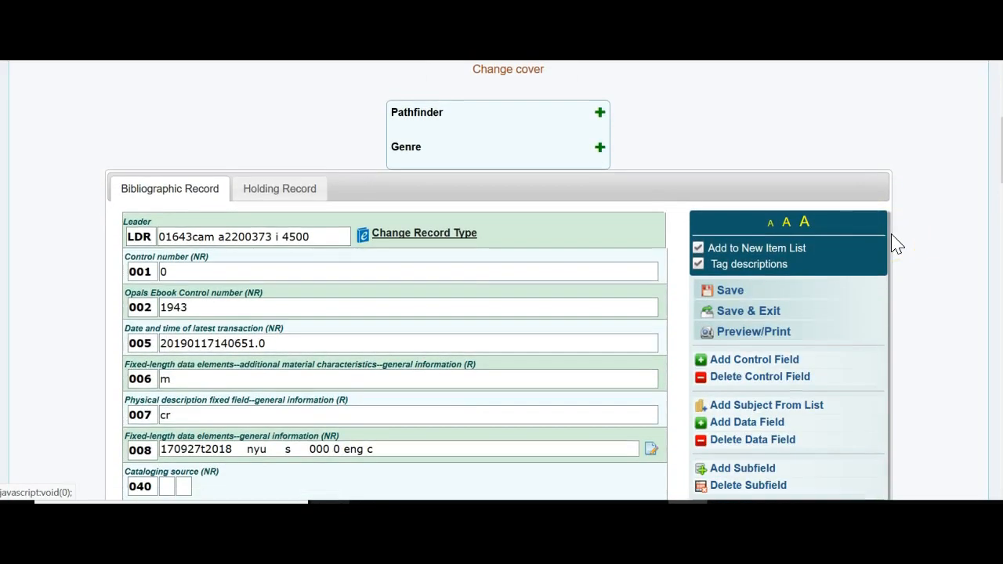
{"action": "scroll", "coordinate": [898, 244], "scroll_direction": "up", "scroll_amount": 6}
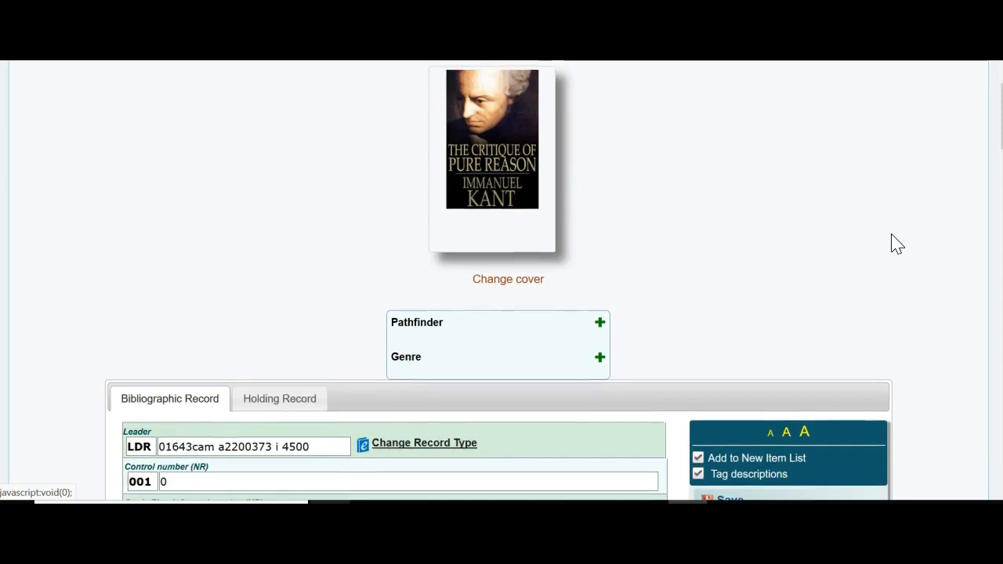
- In the holding record's 852 field, set the call number prefix (subfield k) to E-BOOK
{"action": "scroll", "coordinate": [898, 243], "scroll_direction": "down", "scroll_amount": 3}
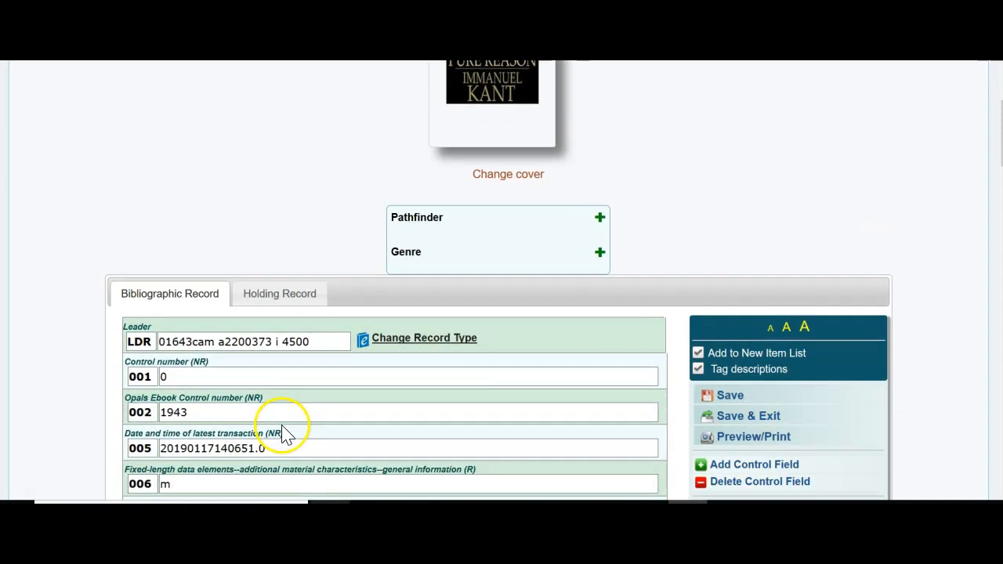
{"action": "left_click", "coordinate": [288, 293]}
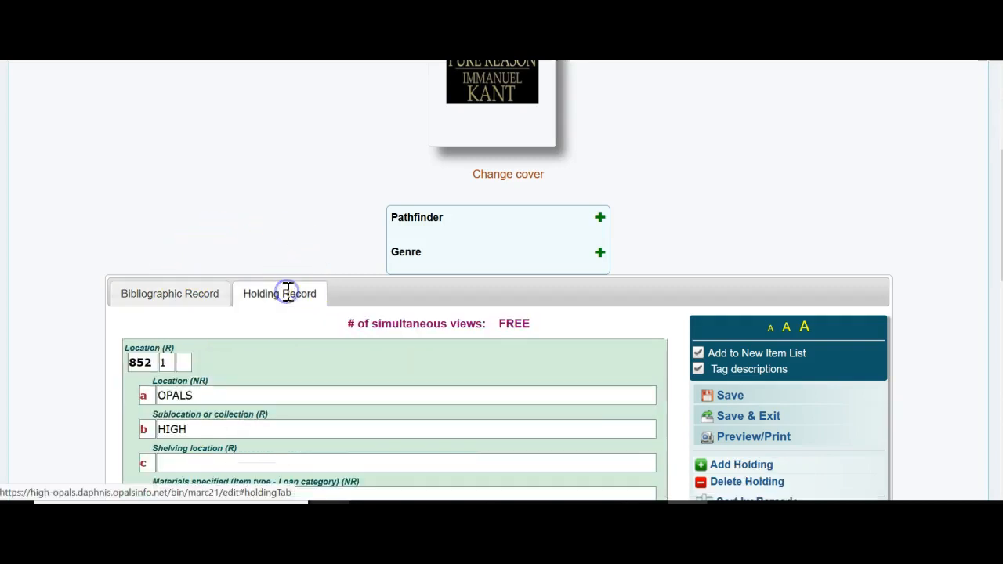
{"action": "scroll", "coordinate": [287, 291], "scroll_direction": "down", "scroll_amount": 3}
{"action": "left_click", "coordinate": [219, 313]}
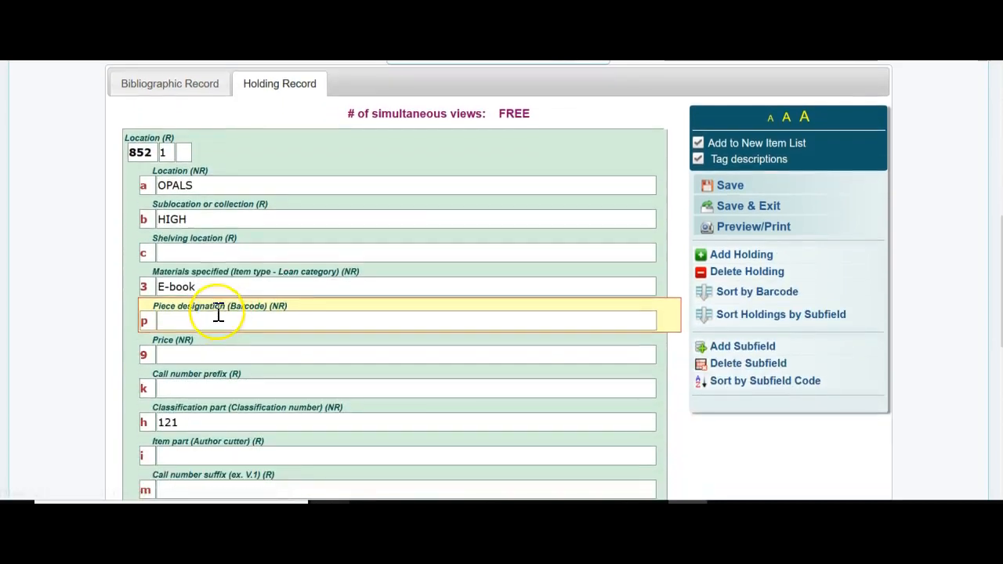
{"action": "scroll", "coordinate": [219, 314], "scroll_direction": "down", "scroll_amount": 2}
{"action": "left_click", "coordinate": [176, 285]}
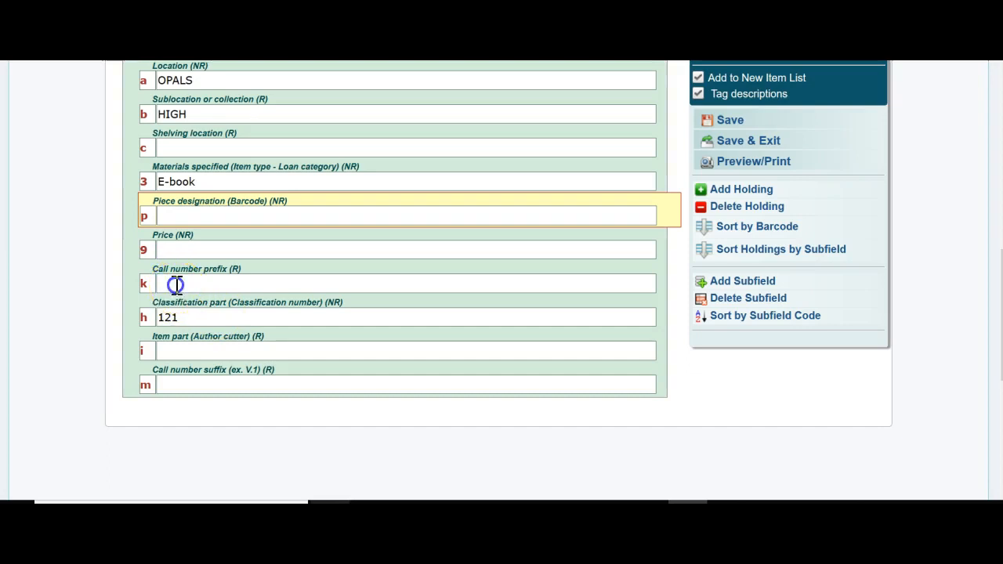
{"action": "type", "text": "E"}
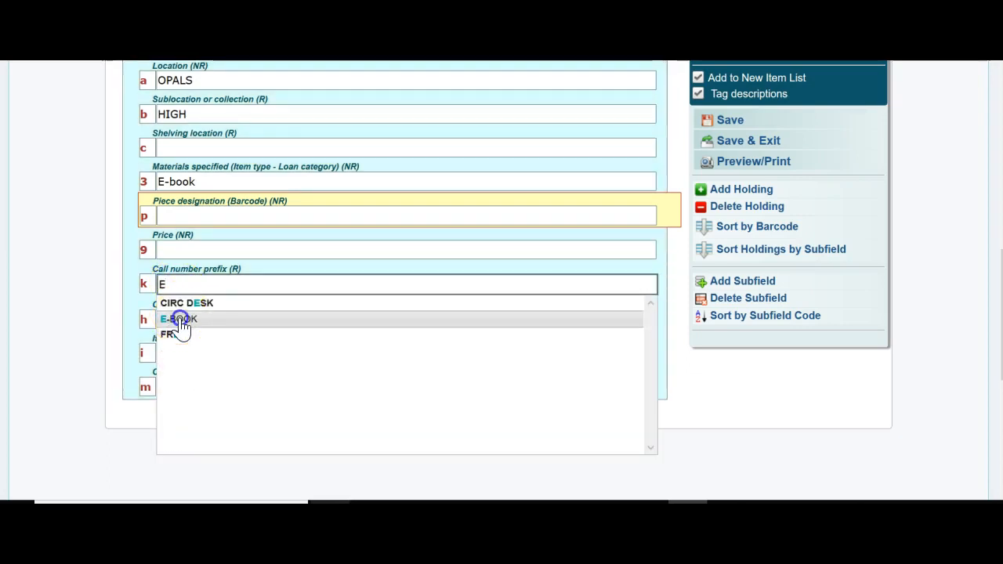
{"action": "left_click", "coordinate": [180, 319]}
{"action": "left_click", "coordinate": [181, 320]}
{"action": "type", "text": "121"}
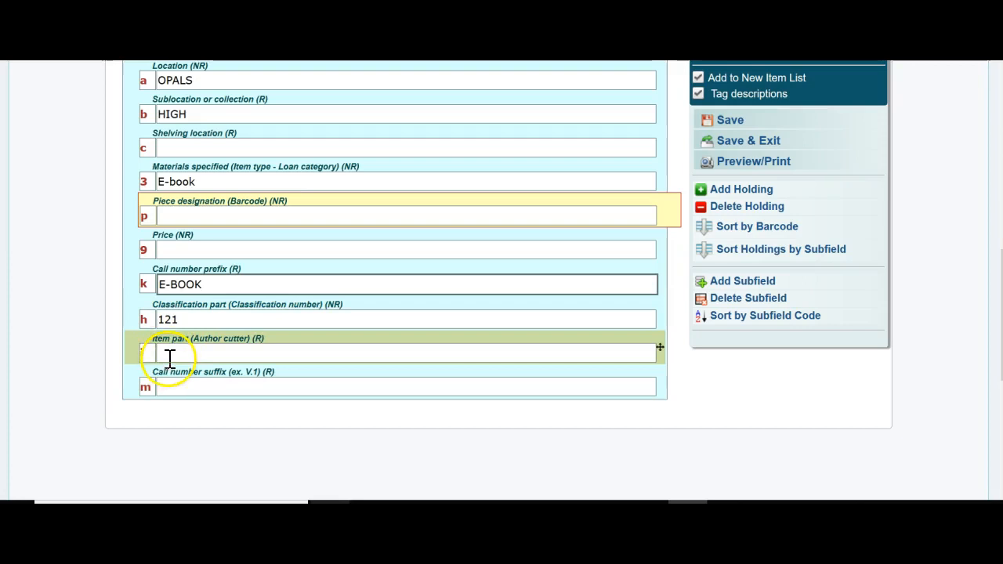
- Enter KAN in capitals as the author cutter (subfield i) of the holding record
{"action": "left_click", "coordinate": [167, 354]}
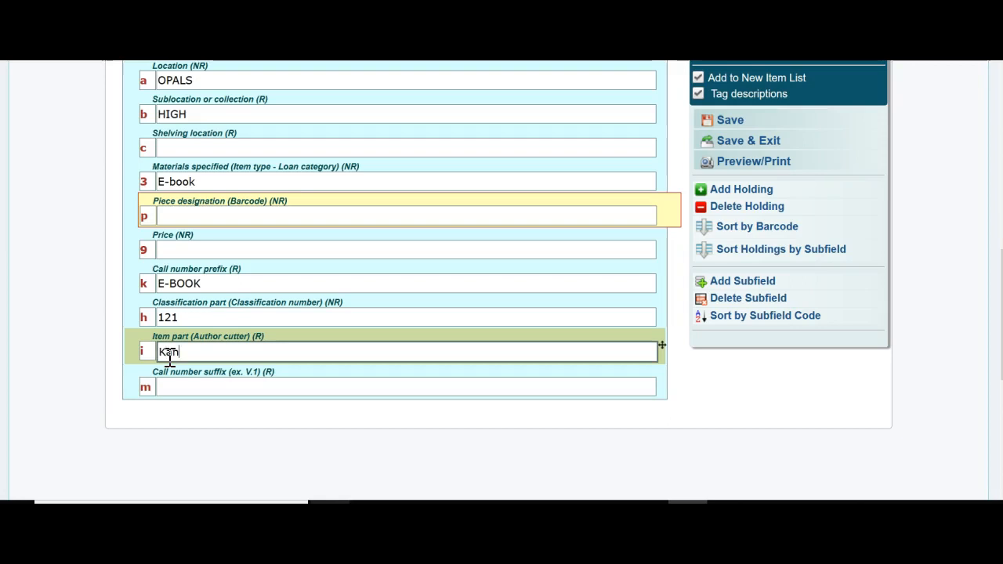
{"action": "type", "text": "Kan"}
{"action": "left_click_drag", "start_coordinate": [195, 350], "coordinate": [99, 363]}
{"action": "type", "text": "KAN"}
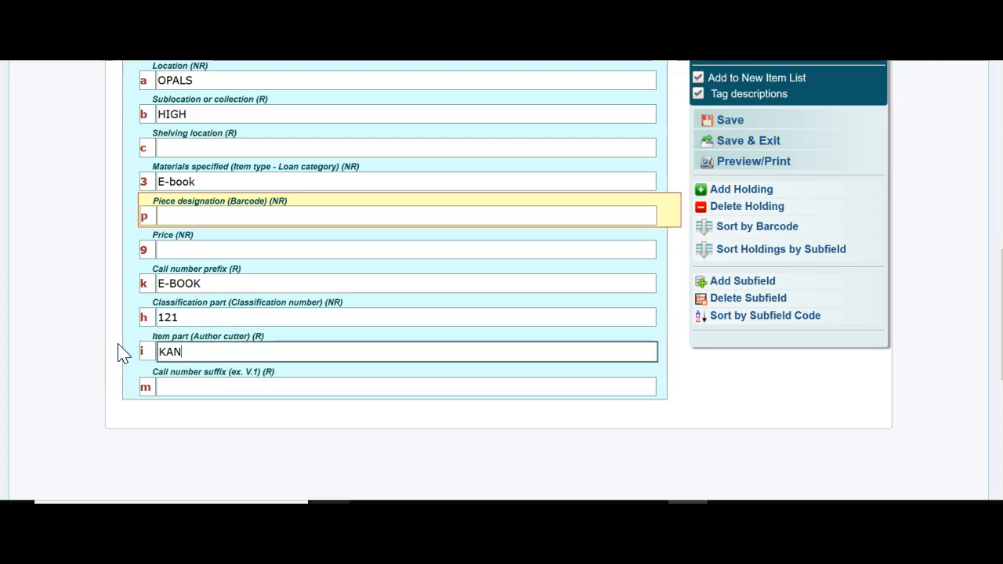
{"action": "left_click", "coordinate": [174, 284]}
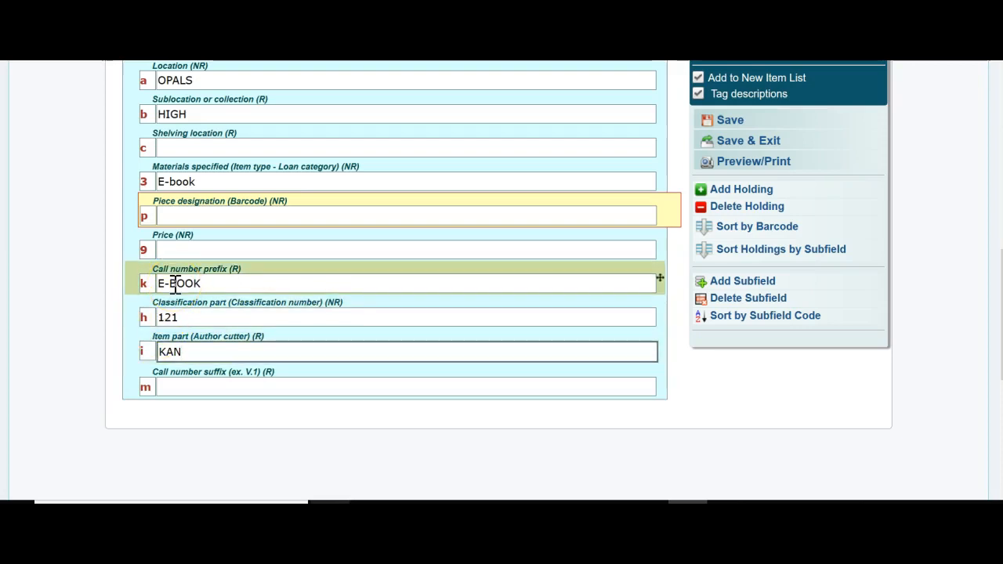
{"action": "left_click", "coordinate": [179, 280]}
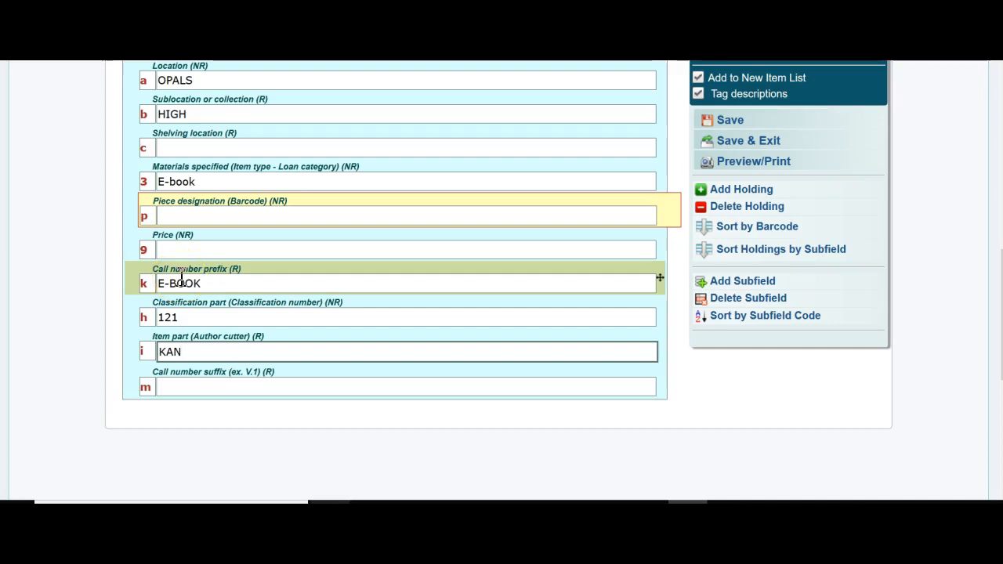
{"action": "left_click", "coordinate": [180, 318]}
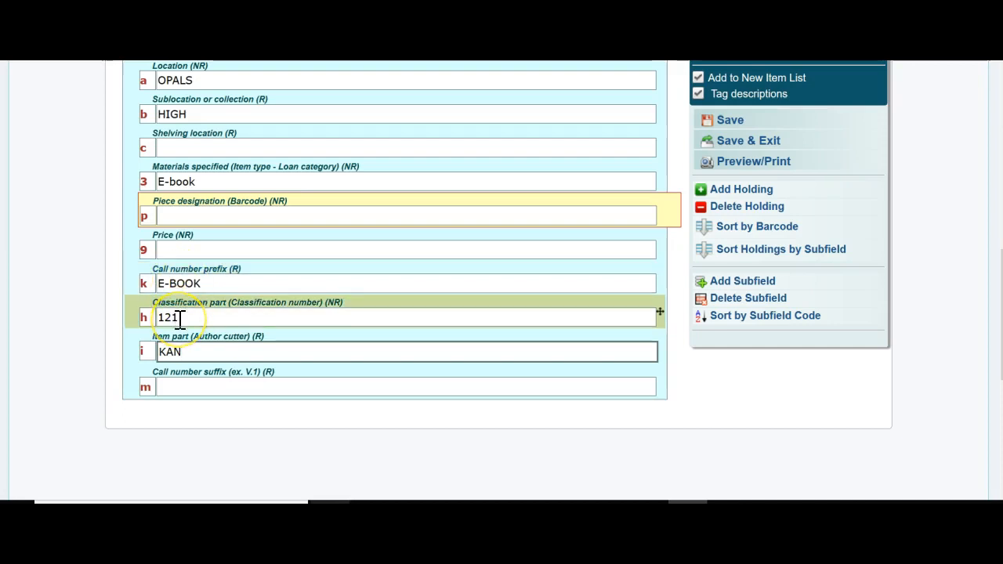
{"action": "left_click", "coordinate": [188, 354]}
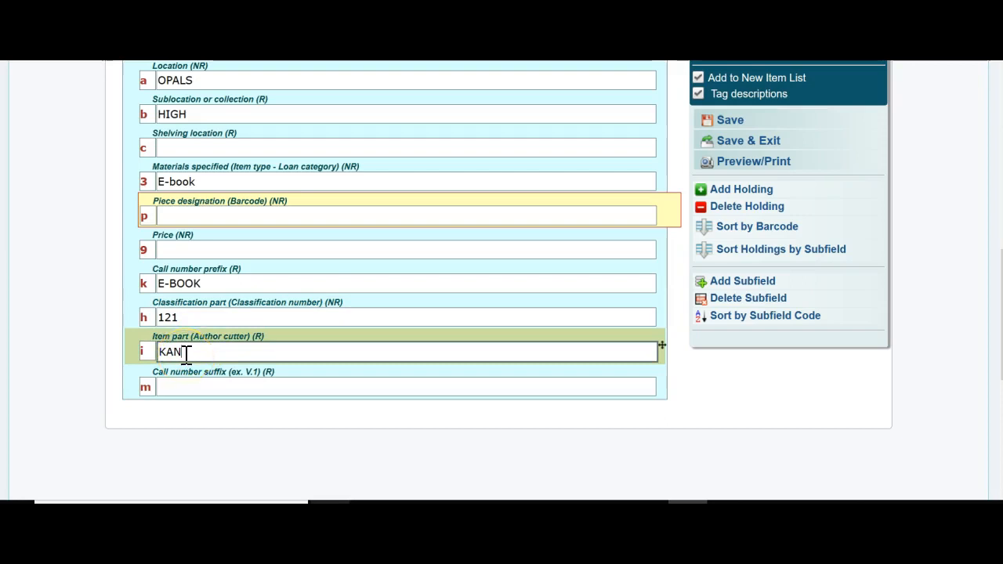
- Assign barcode EBK0006 to the holding from the OPALS and Public Domain eBooks vendor range EBK0001 - EBK5000
{"action": "left_click", "coordinate": [192, 203]}
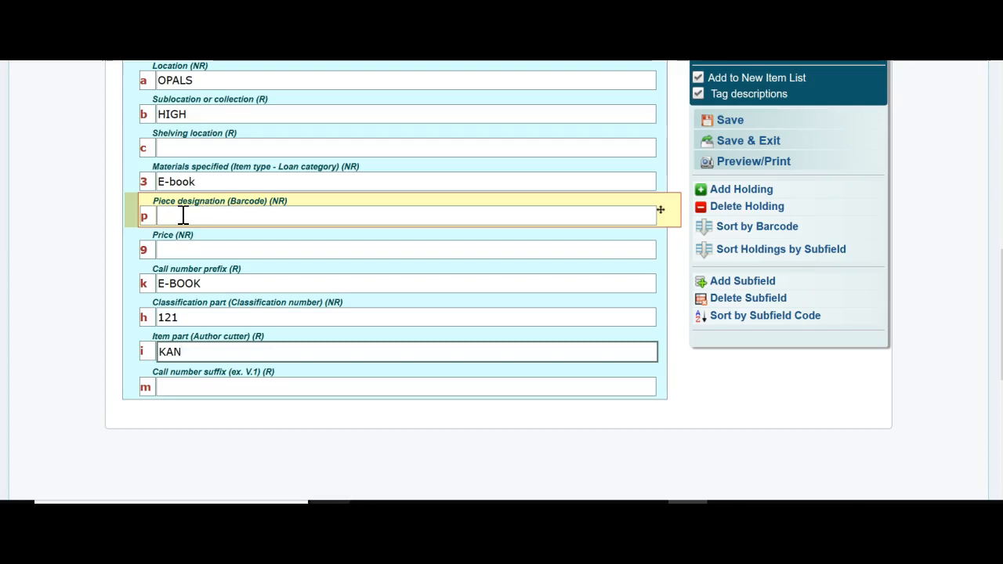
{"action": "left_click", "coordinate": [181, 213]}
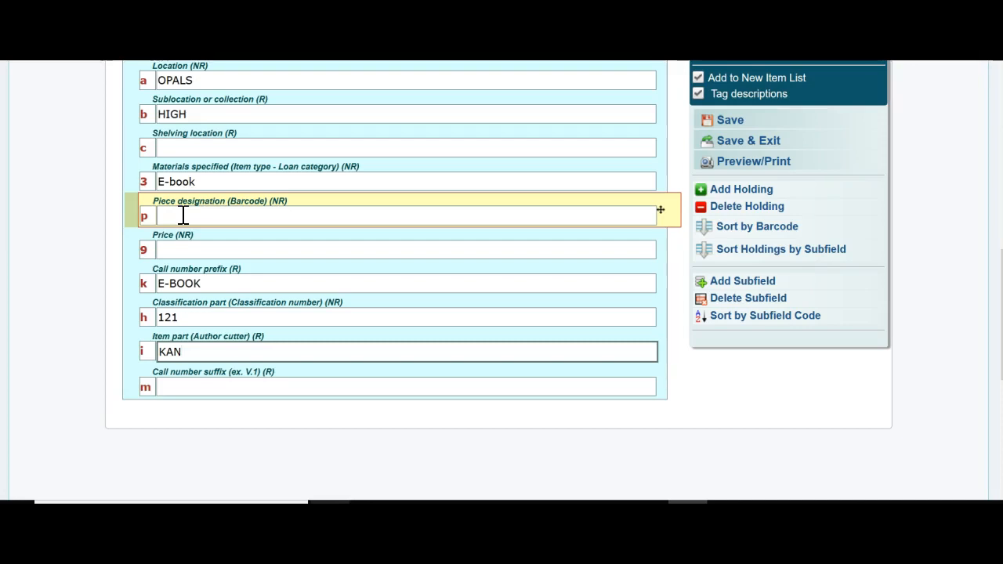
{"action": "left_click", "coordinate": [506, 254]}
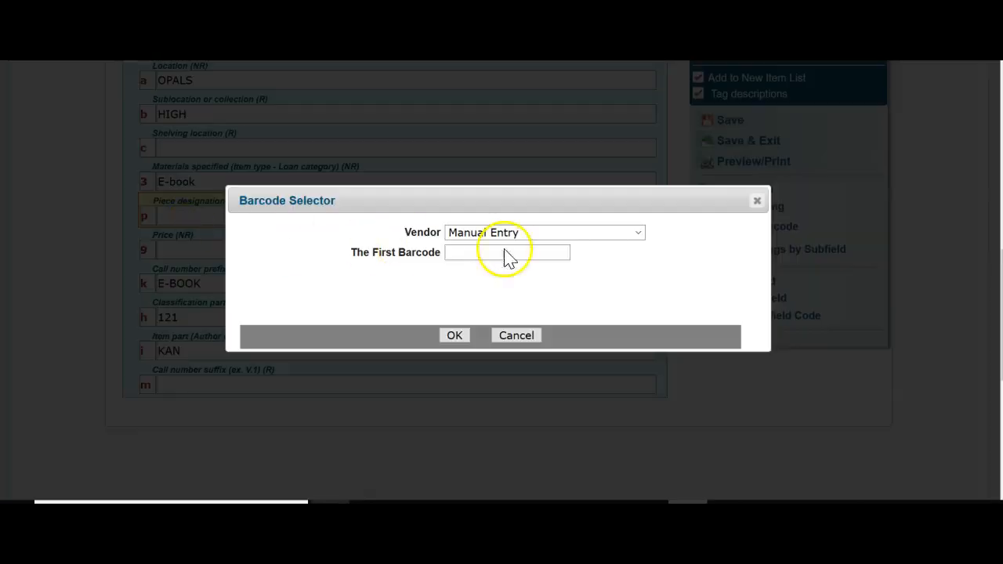
{"action": "left_click", "coordinate": [638, 234]}
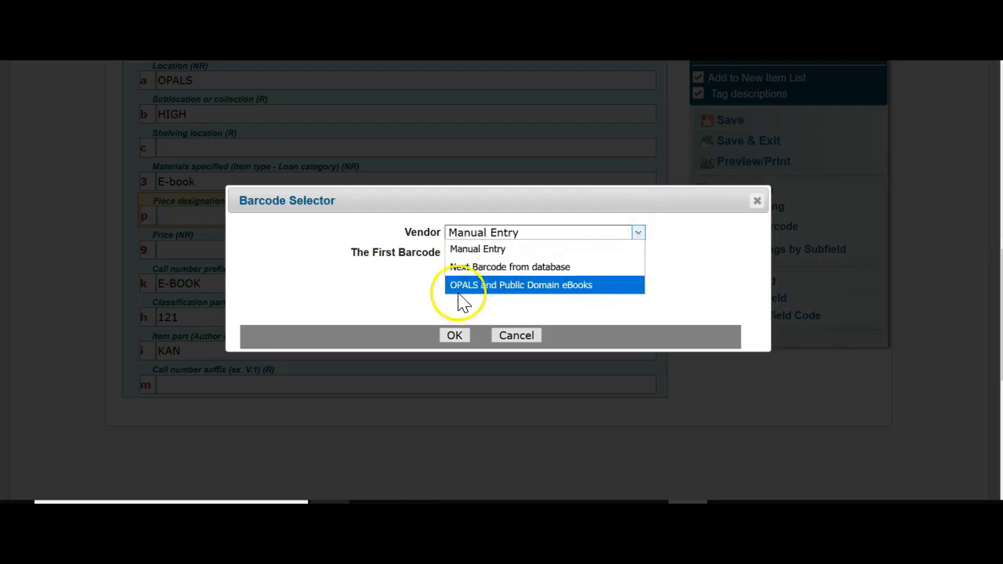
{"action": "left_click", "coordinate": [534, 287]}
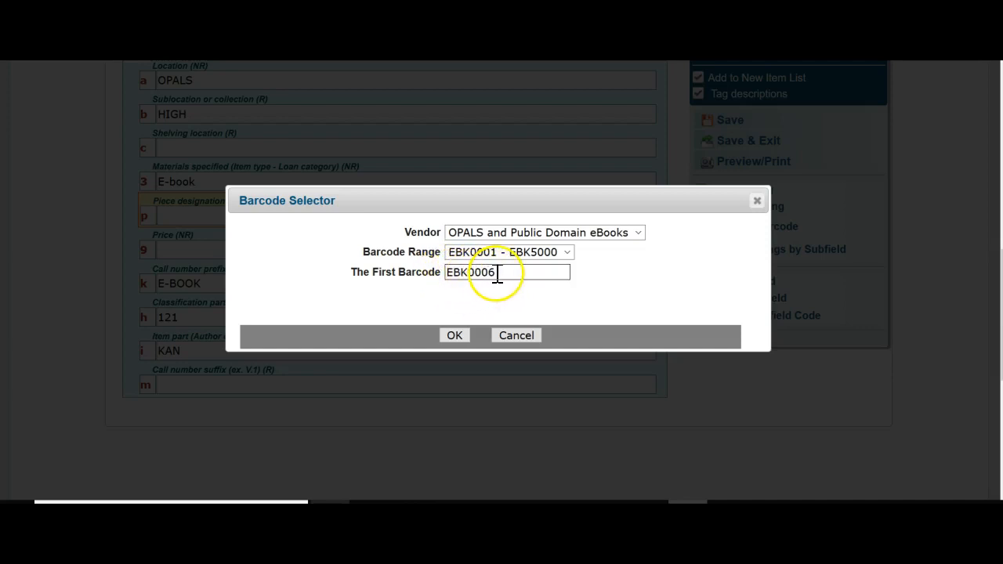
{"action": "left_click", "coordinate": [455, 337]}
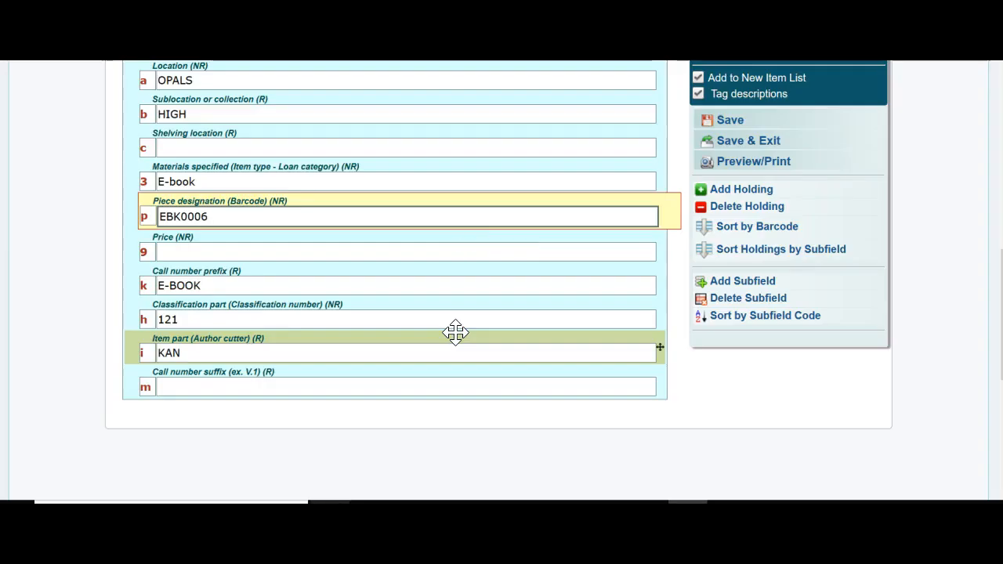
- Review the new cover, the OPALS Ebook options and the completed holding fields of the record
{"action": "scroll", "coordinate": [454, 333], "scroll_direction": "up", "scroll_amount": 5}
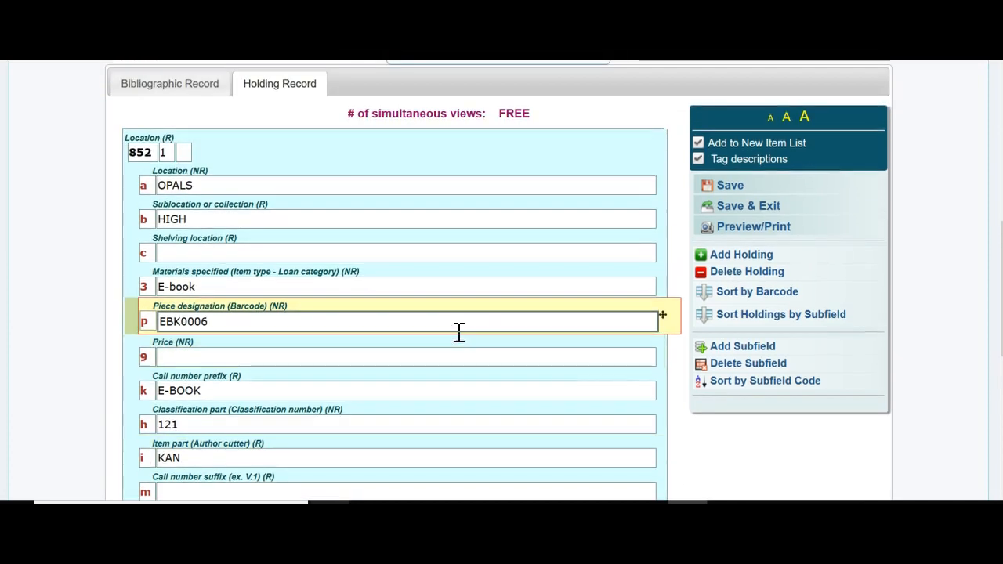
{"action": "scroll", "coordinate": [461, 341], "scroll_direction": "up", "scroll_amount": 4}
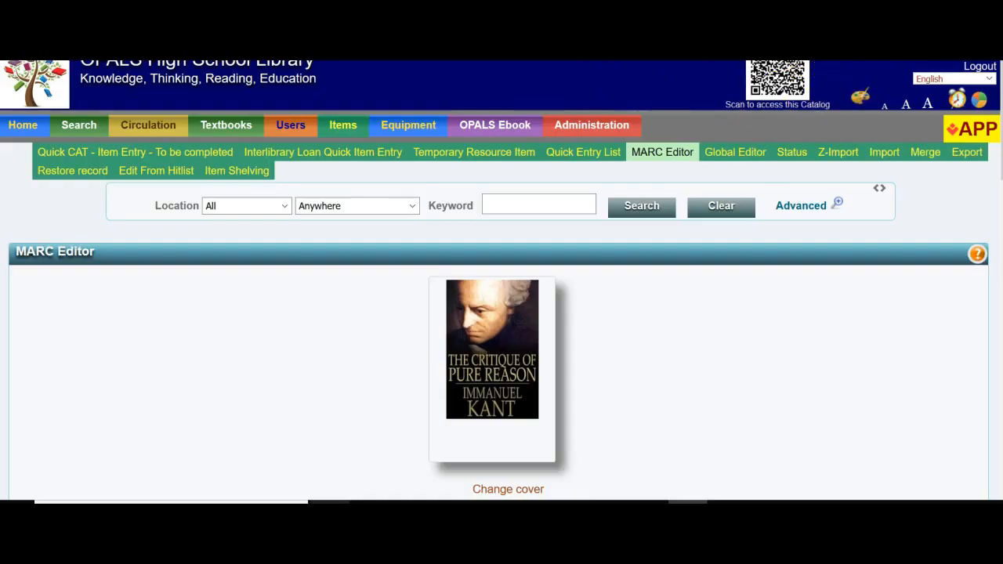
{"action": "scroll", "coordinate": [501, 282], "scroll_direction": "up", "scroll_amount": 1}
{"action": "mouse_move", "coordinate": [486, 149]}
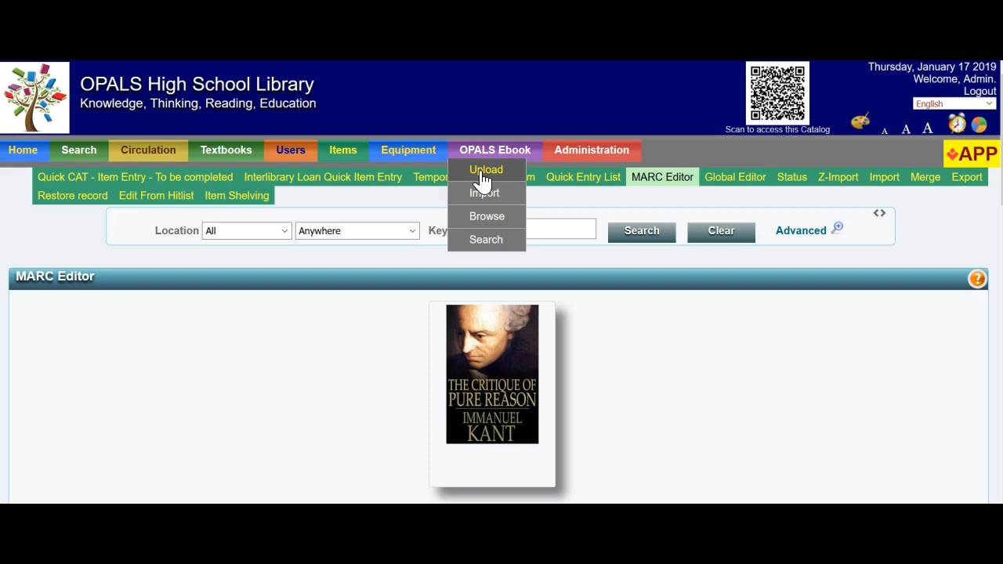
{"action": "scroll", "coordinate": [233, 384], "scroll_direction": "down", "scroll_amount": 2}
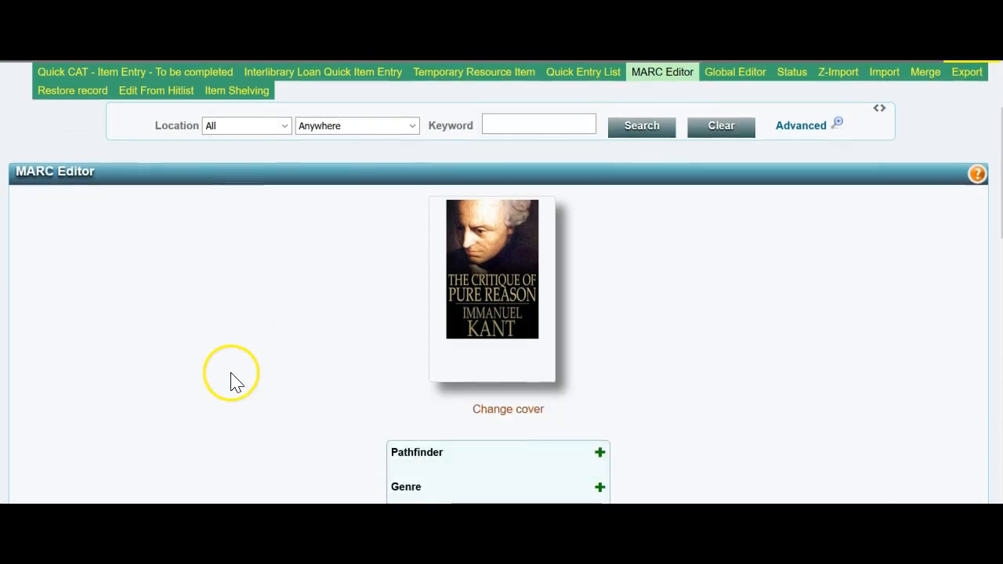
{"action": "scroll", "coordinate": [235, 382], "scroll_direction": "down", "scroll_amount": 2}
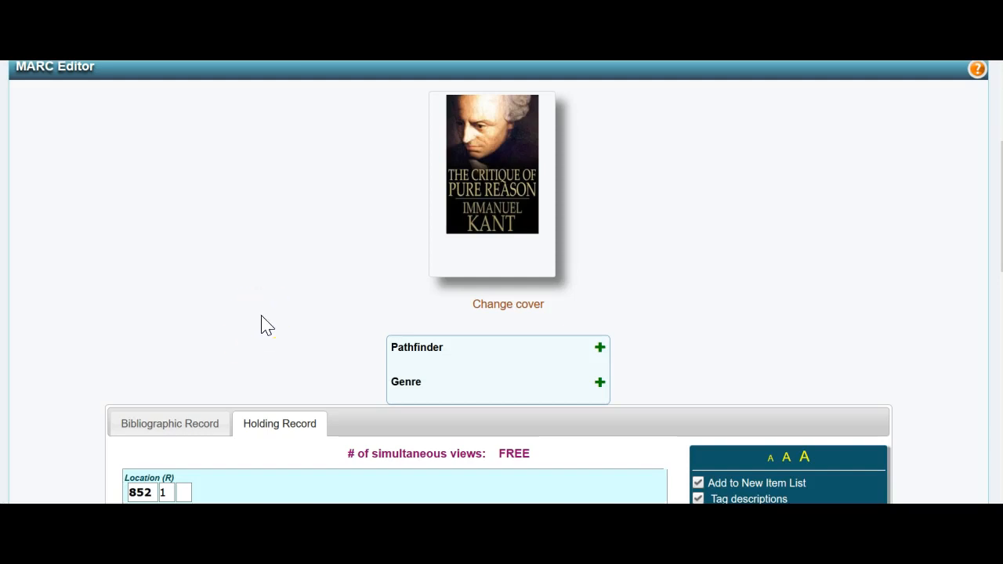
{"action": "scroll", "coordinate": [264, 320], "scroll_direction": "down", "scroll_amount": 10}
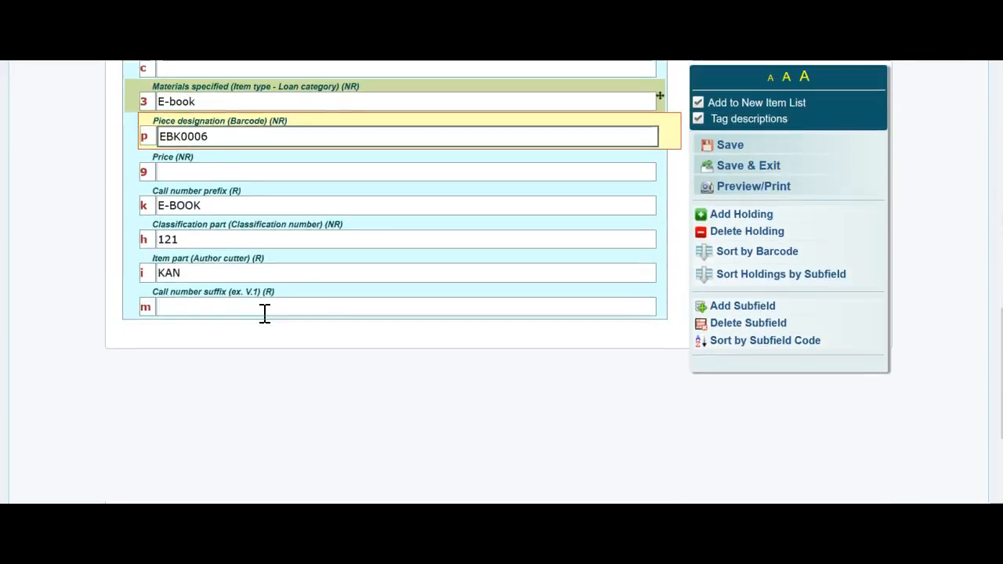
{"action": "scroll", "coordinate": [267, 305], "scroll_direction": "up", "scroll_amount": 8}
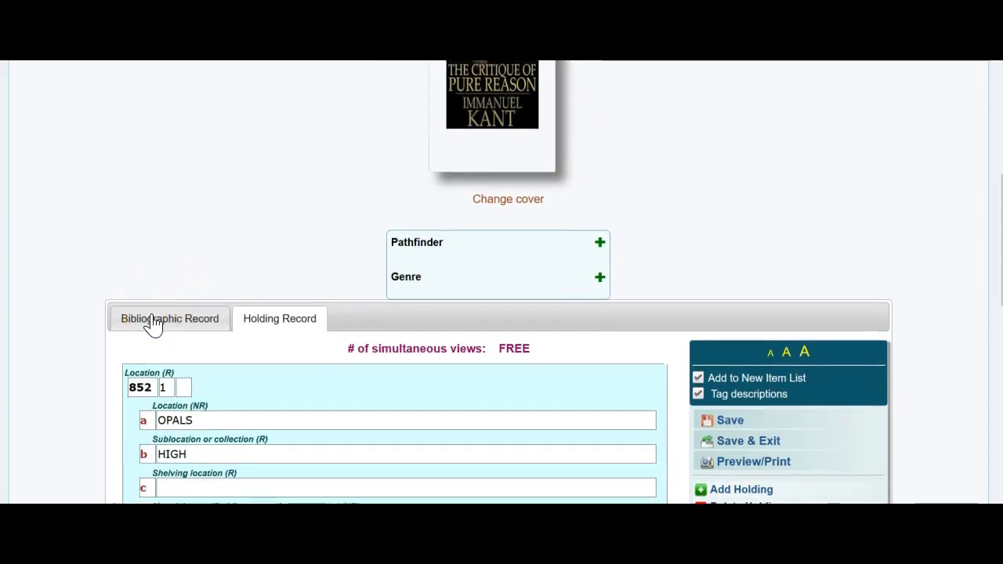
- Save the e-book record with its holding and dismiss the confirmation
{"action": "scroll", "coordinate": [145, 220], "scroll_direction": "down", "scroll_amount": 4}
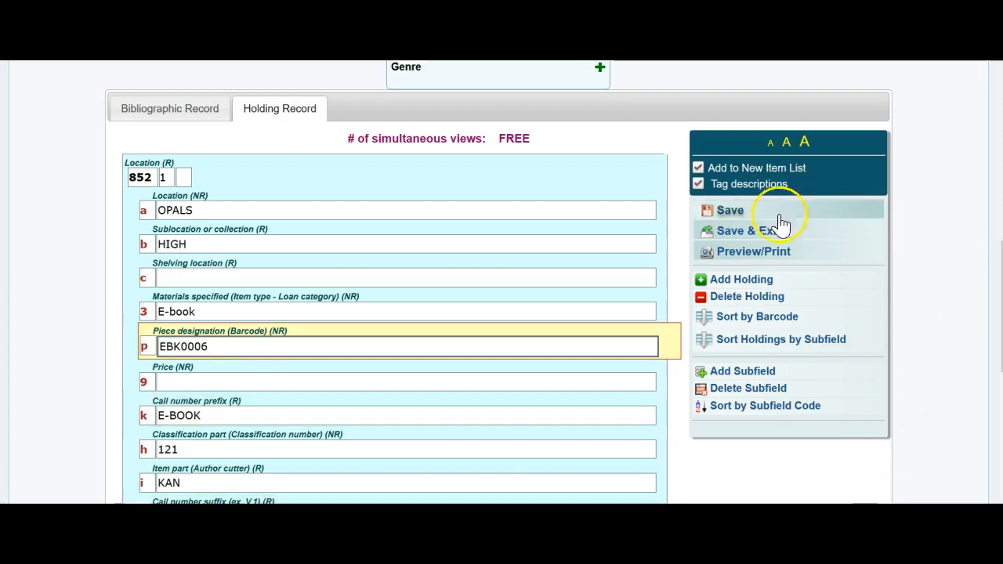
{"action": "left_click", "coordinate": [730, 214]}
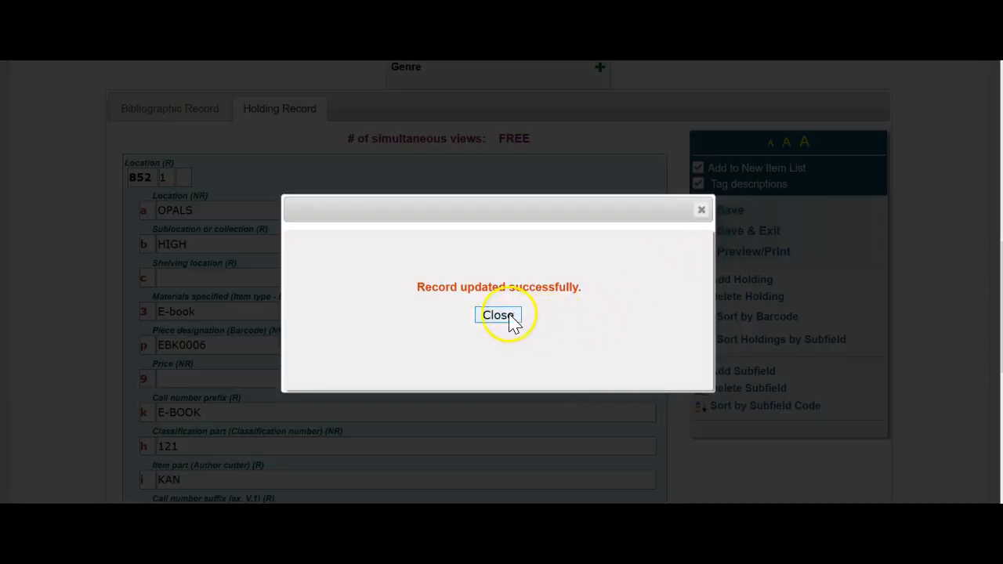
{"action": "left_click", "coordinate": [498, 315]}
- Open Critique of pure reason for reading from the New Items list on the OPALS home page
{"action": "scroll", "coordinate": [513, 312], "scroll_direction": "up", "scroll_amount": 10}
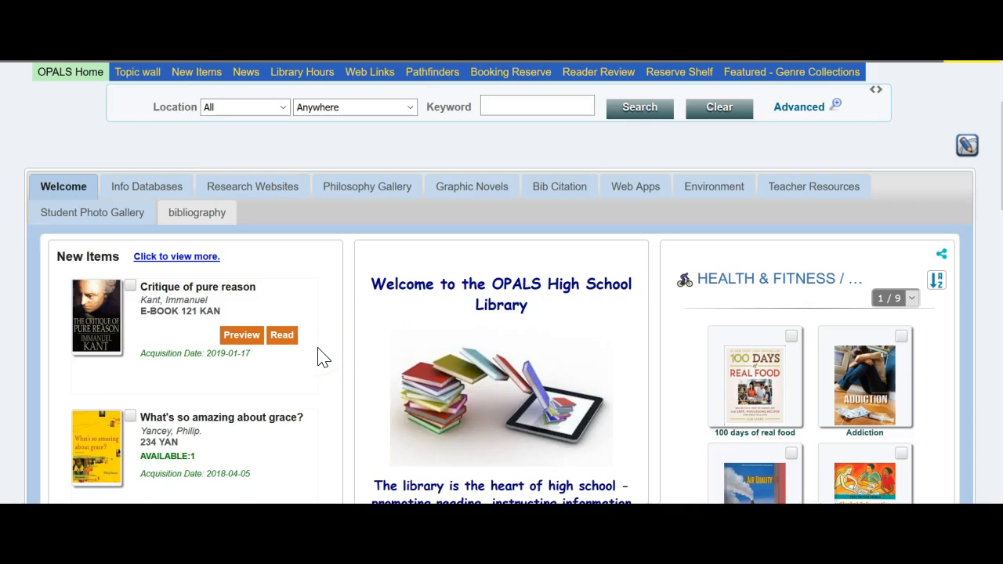
{"action": "left_click", "coordinate": [287, 338]}
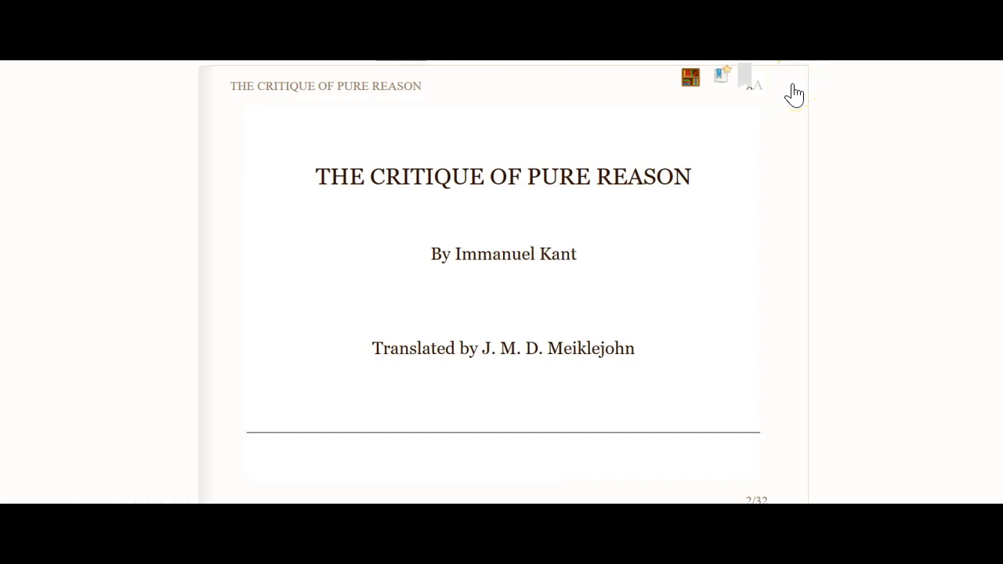
- Page forward through the opening pages of The Critique of Pure Reason in the e-book reader
{"action": "left_click", "coordinate": [793, 86]}
{"action": "left_click", "coordinate": [793, 86]}
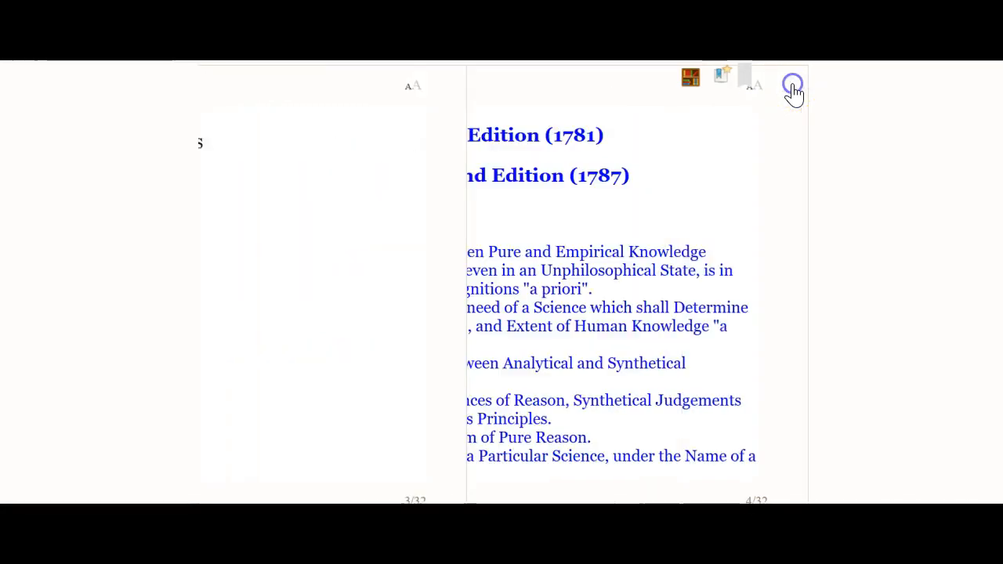
{"action": "left_click", "coordinate": [793, 86]}
{"action": "left_click", "coordinate": [793, 86]}
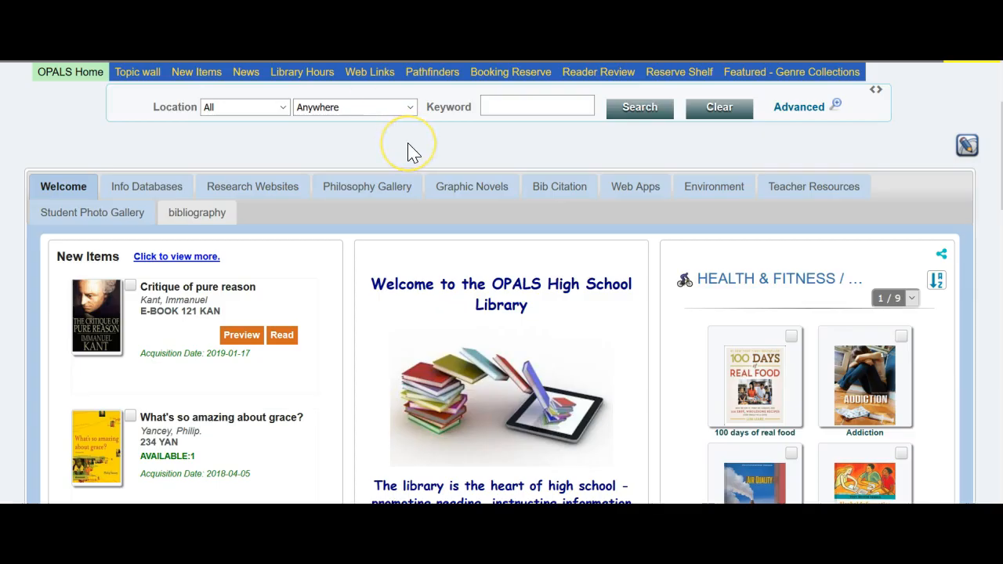
{"action": "scroll", "coordinate": [414, 153], "scroll_direction": "up", "scroll_amount": 3}
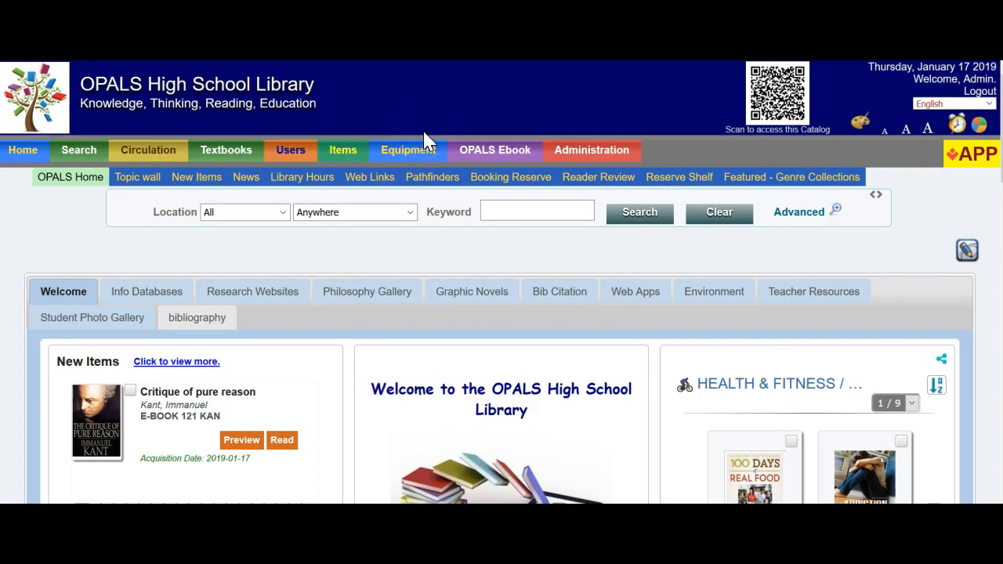
{"action": "left_click", "coordinate": [496, 148]}
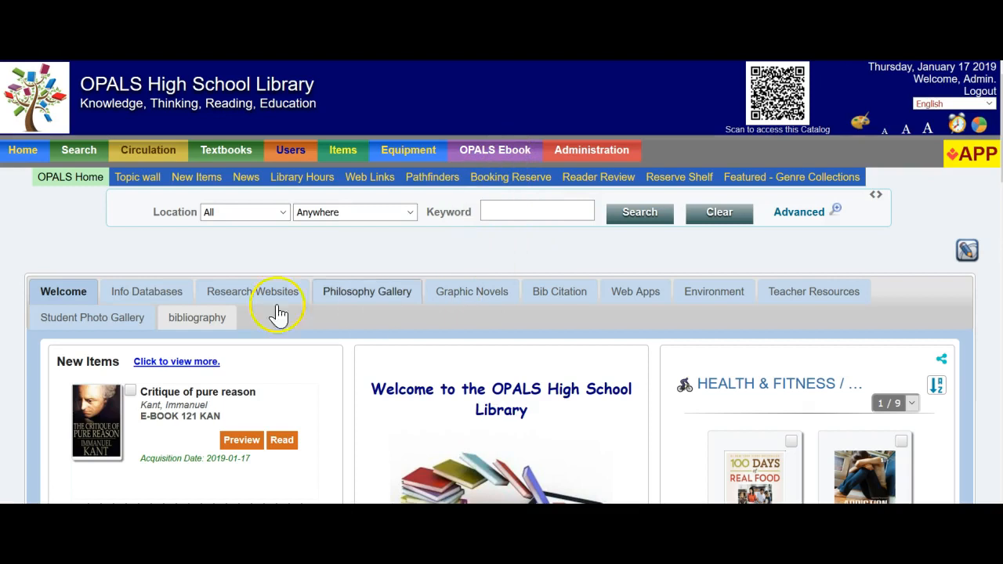
{"action": "left_click", "coordinate": [170, 457]}
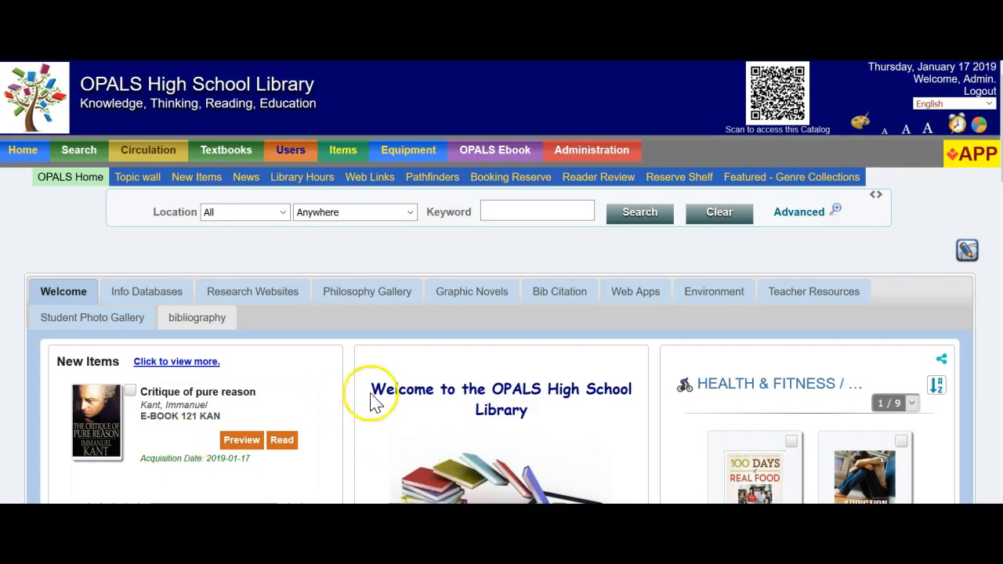
- Open the Barcode Range Assignment & Tables tool from the administration reports and tools
{"action": "left_click", "coordinate": [605, 149]}
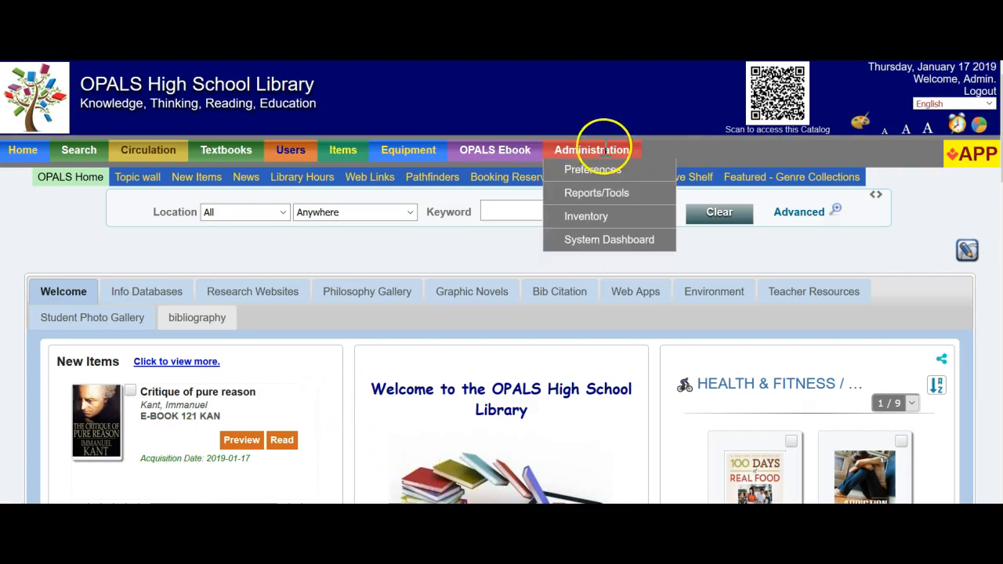
{"action": "left_click", "coordinate": [609, 201]}
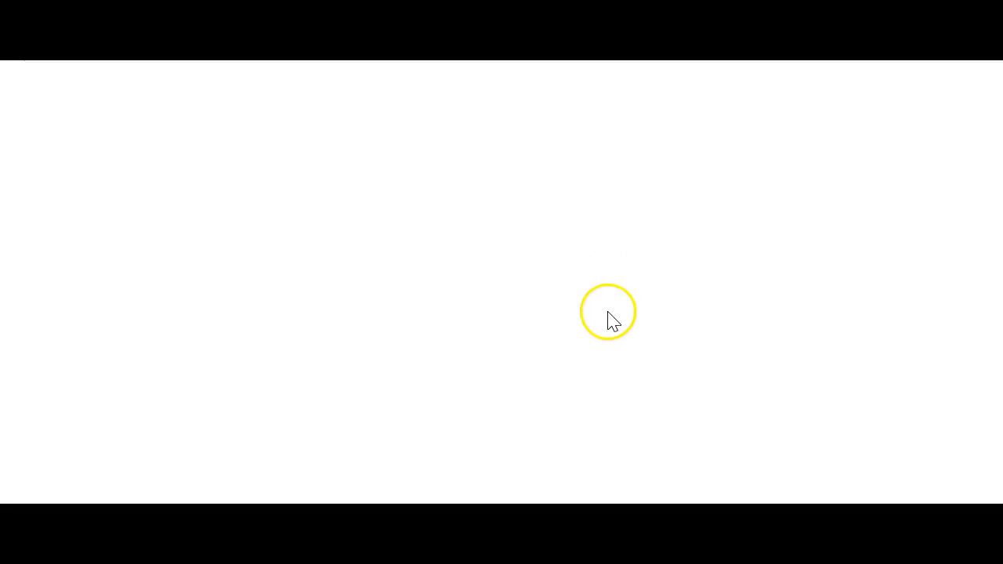
{"action": "scroll", "coordinate": [612, 318], "scroll_direction": "down", "scroll_amount": 3}
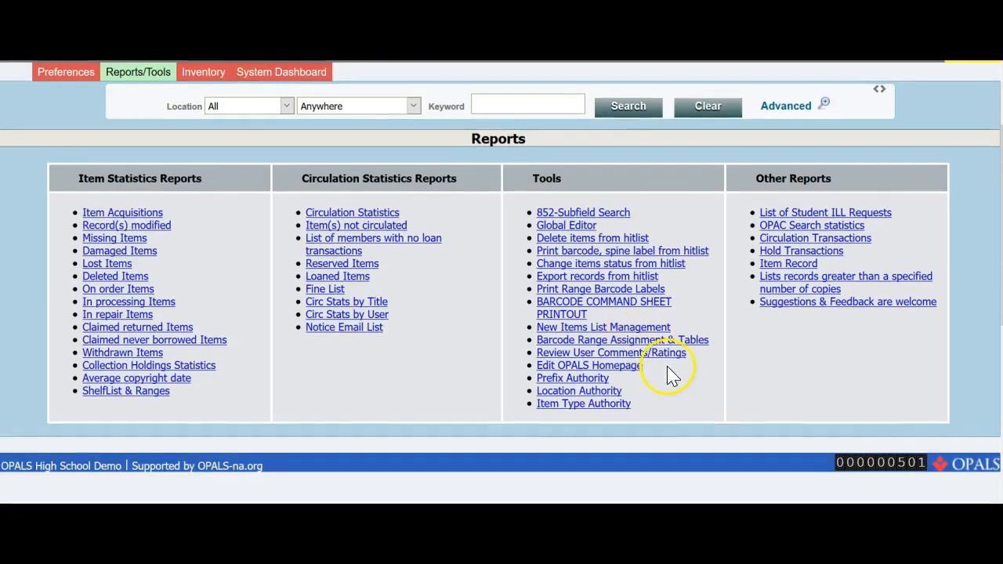
{"action": "left_click", "coordinate": [540, 337]}
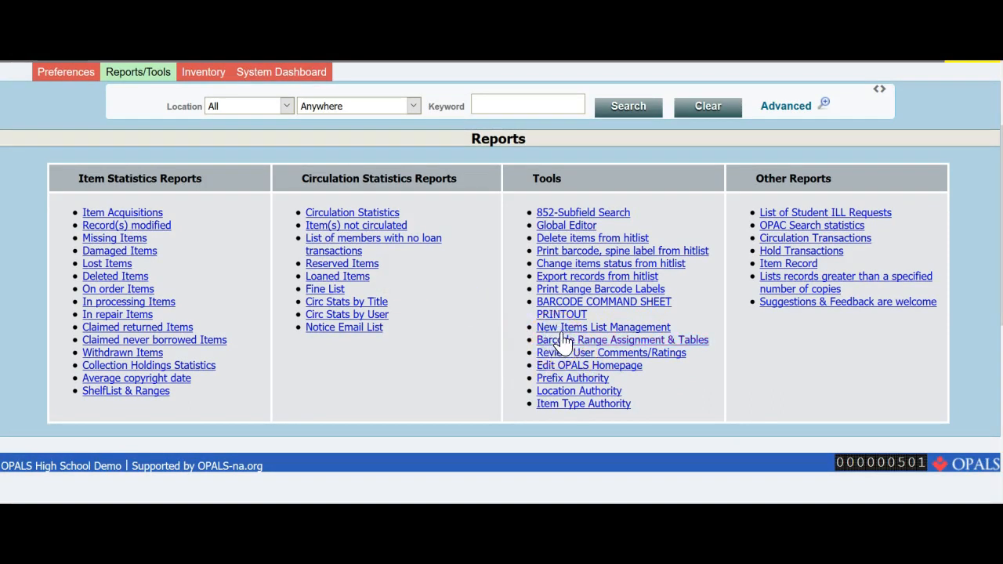
{"action": "left_click", "coordinate": [456, 331]}
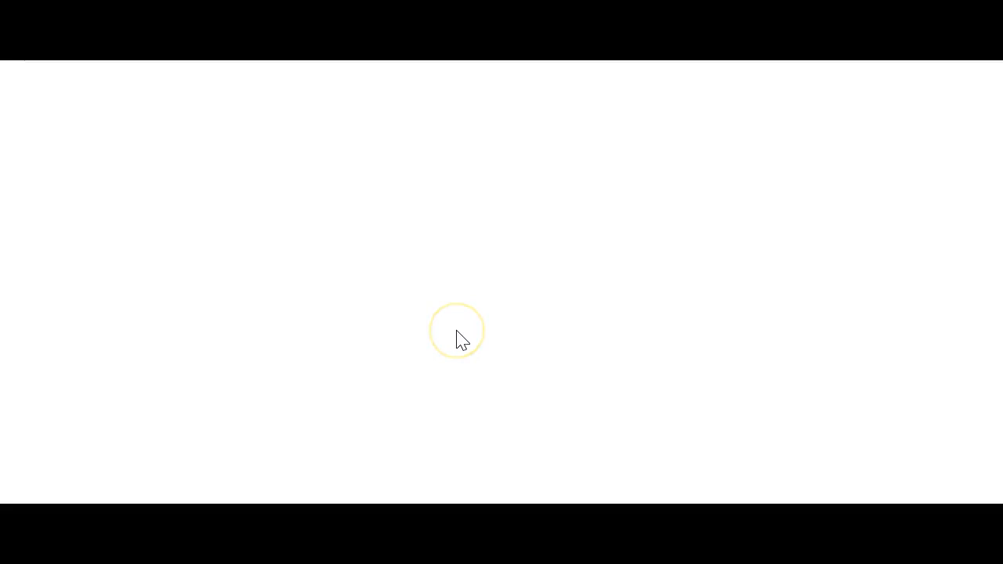
- Open the OPALS and Public Domain eBooks barcode range for editing and save its settings
{"action": "scroll", "coordinate": [458, 336], "scroll_direction": "down", "scroll_amount": 3}
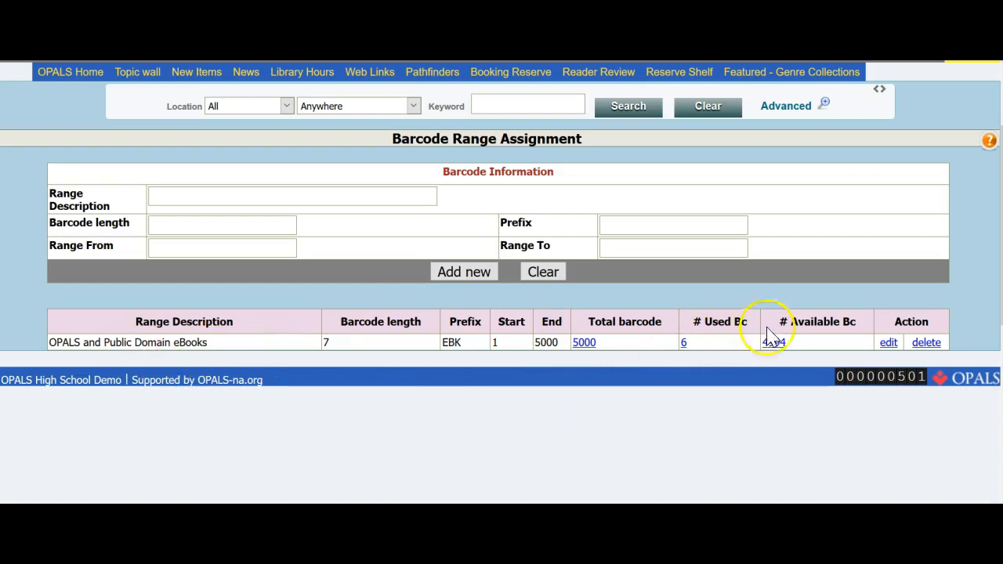
{"action": "left_click", "coordinate": [889, 342]}
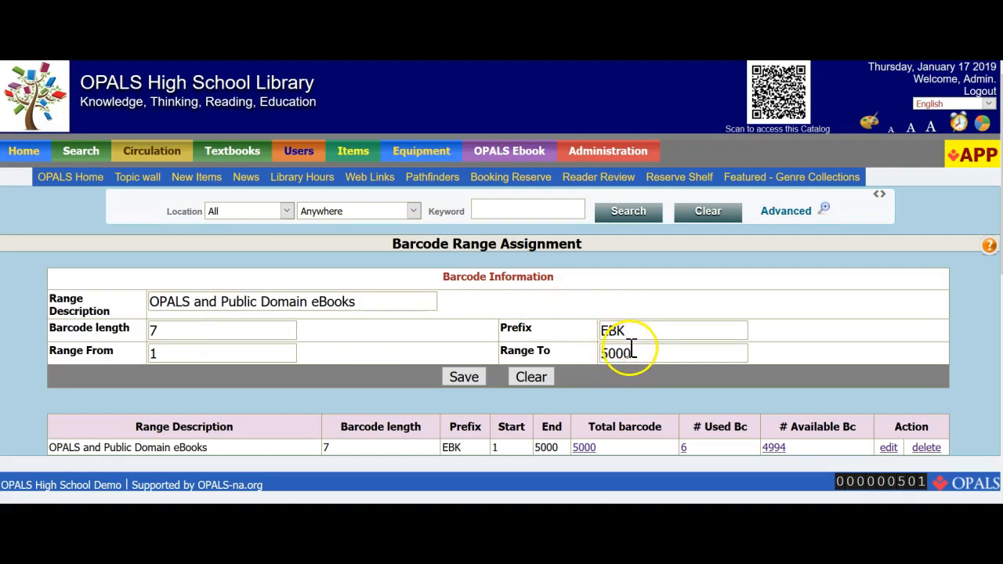
{"action": "left_click", "coordinate": [462, 377]}
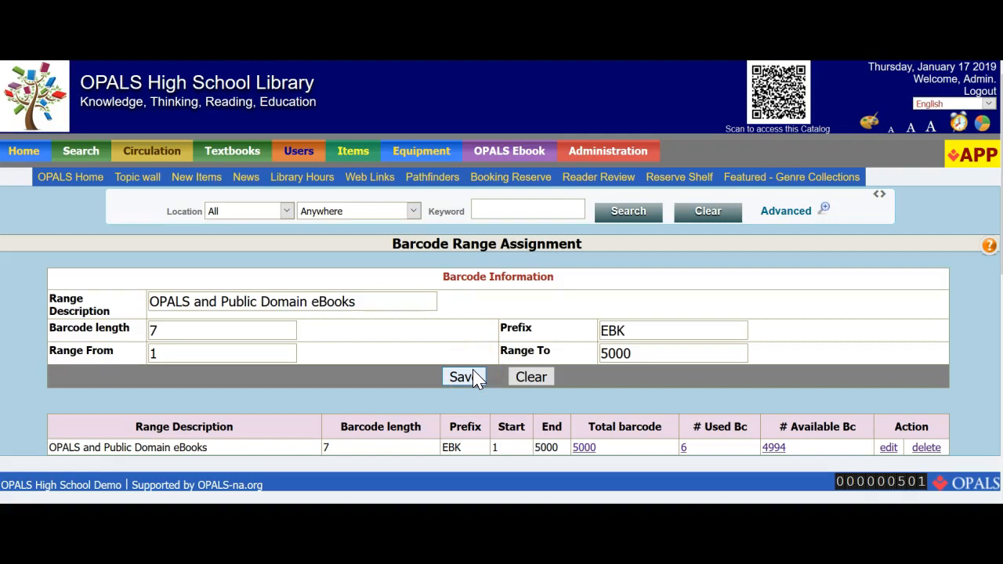